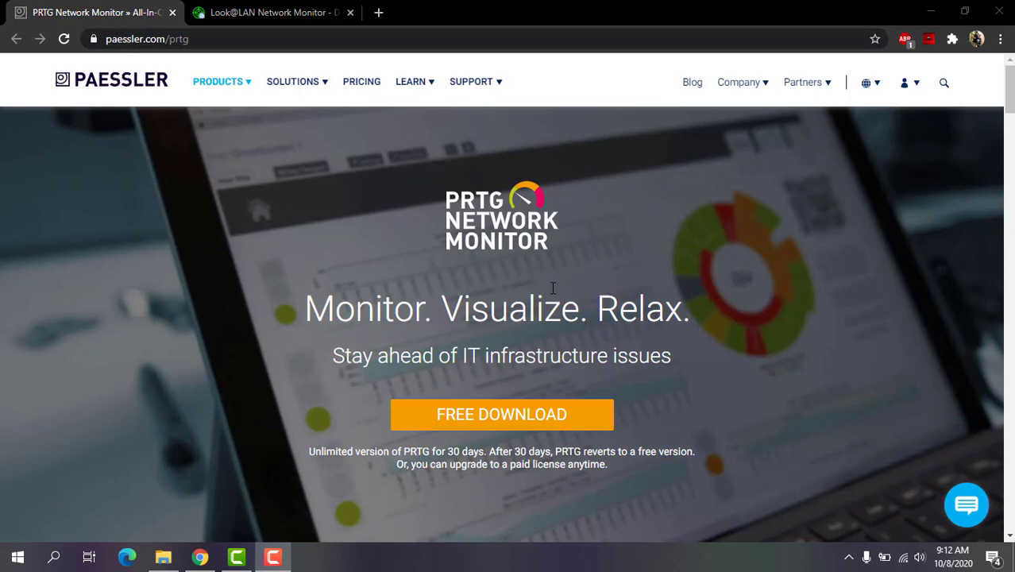
Start the free PRTG trial download, scroll to its license key, then switch to the Look@LAN page
click(508, 416)
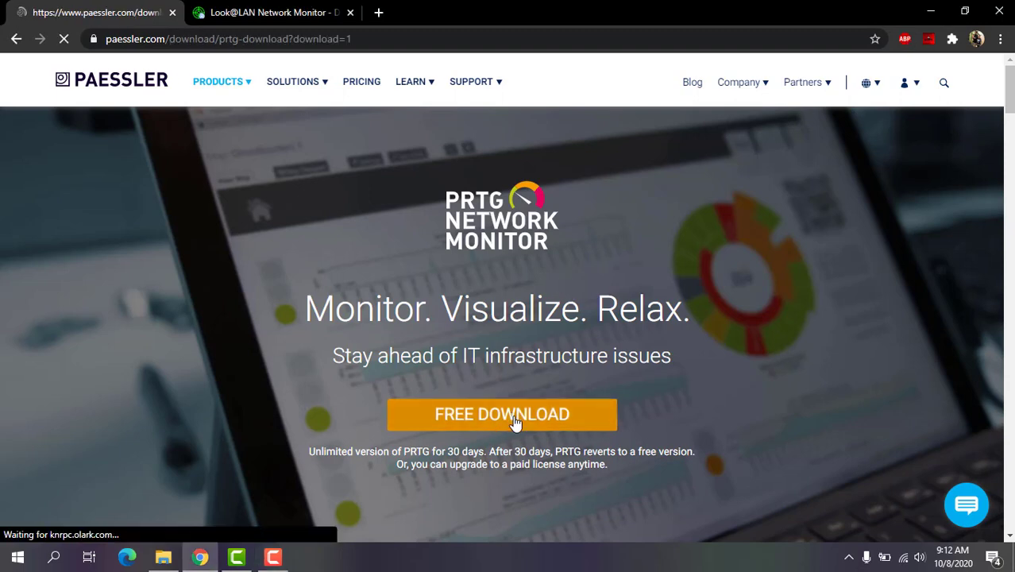
scroll(562, 352, down, 4)
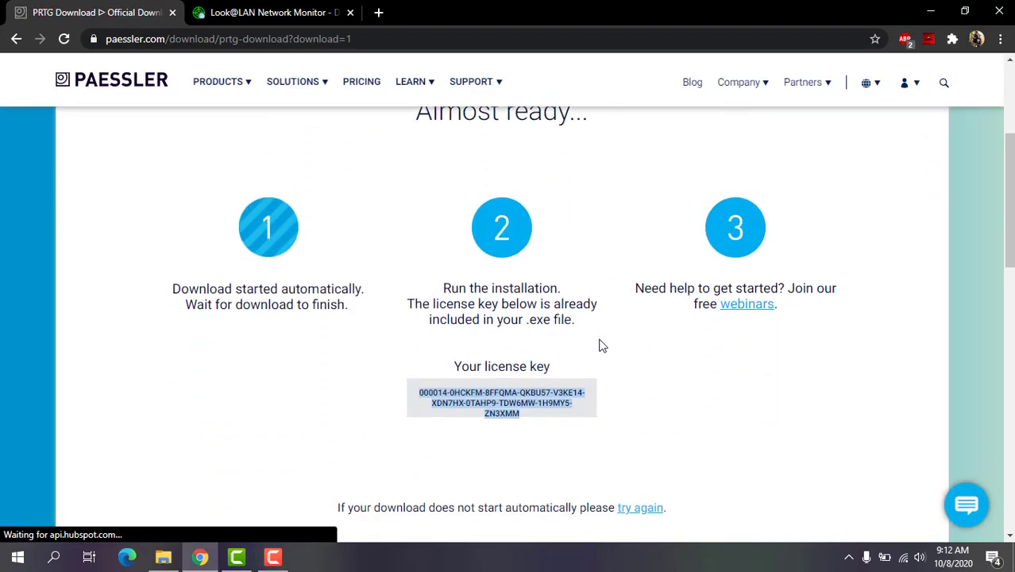
click(268, 203)
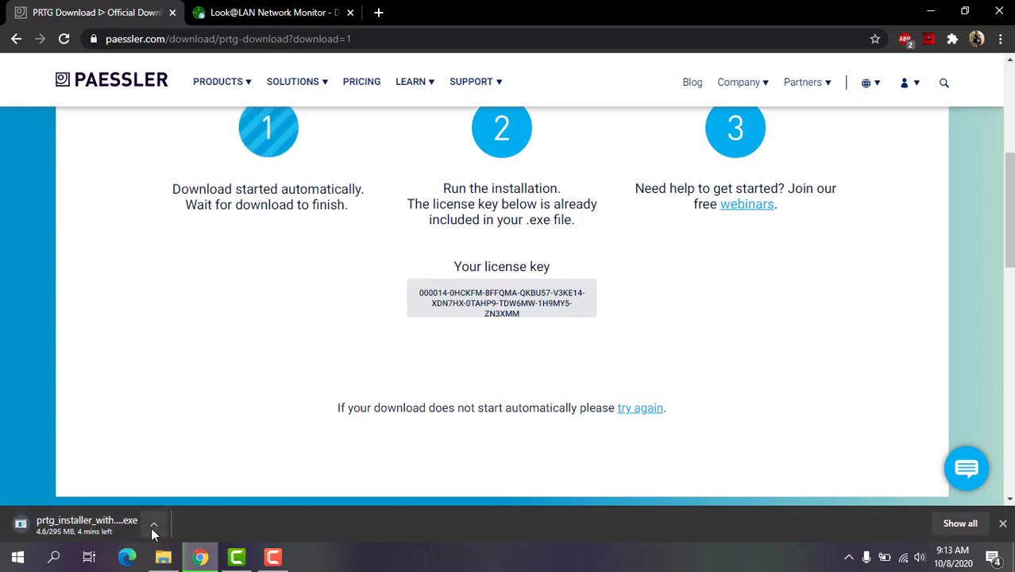
click(243, 12)
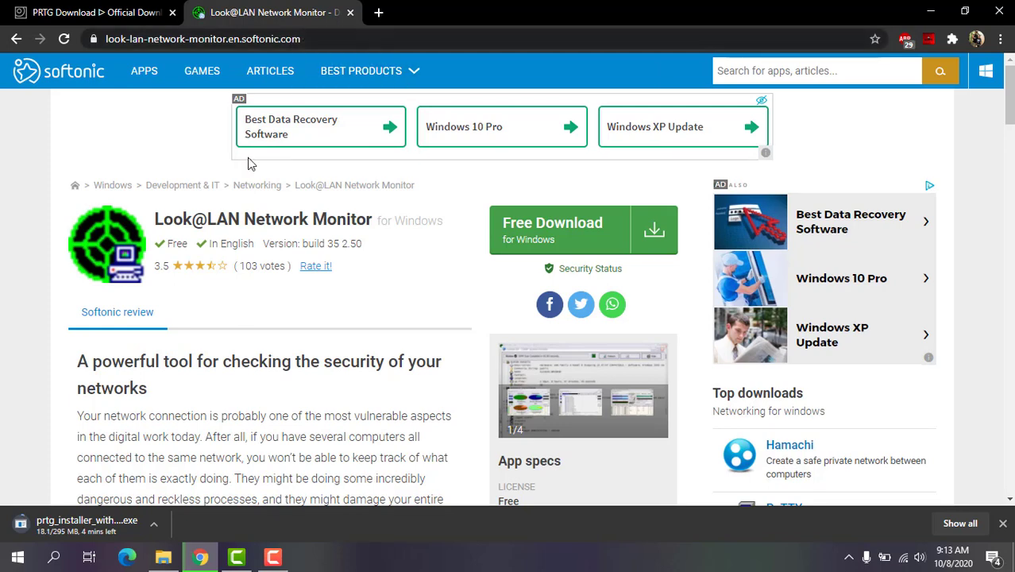
Download Look@LAN Network Monitor from Softonic, declining the Opera offer
click(577, 240)
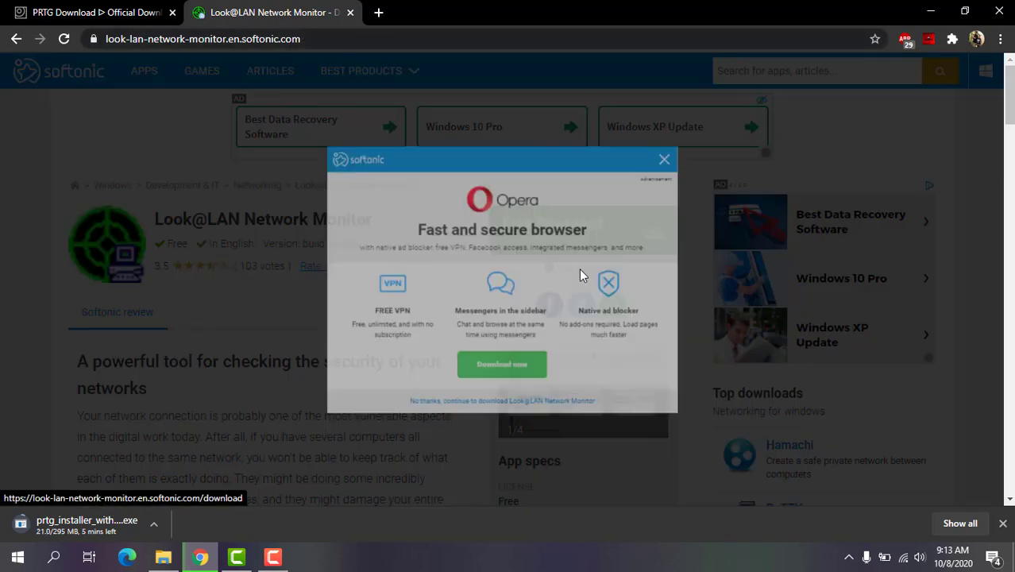
click(471, 472)
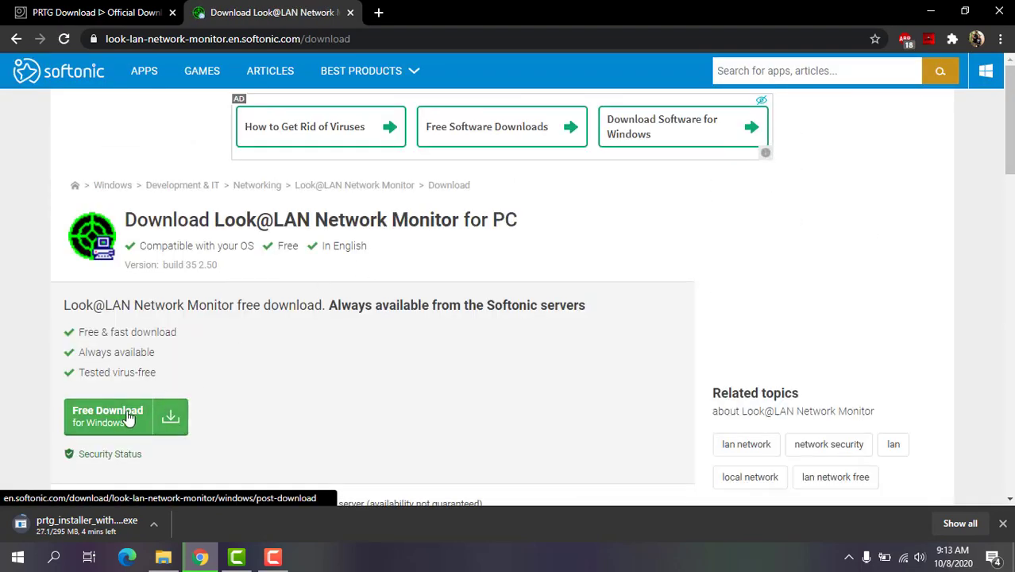
click(159, 418)
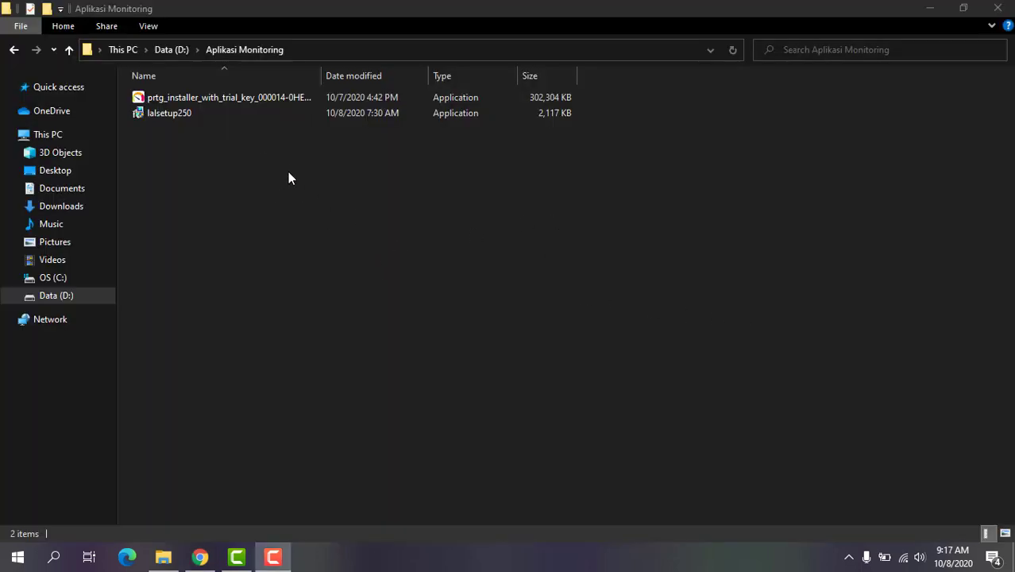
Run the PRTG installer in English, accept the licence agreement, and submit an email address
click(210, 97)
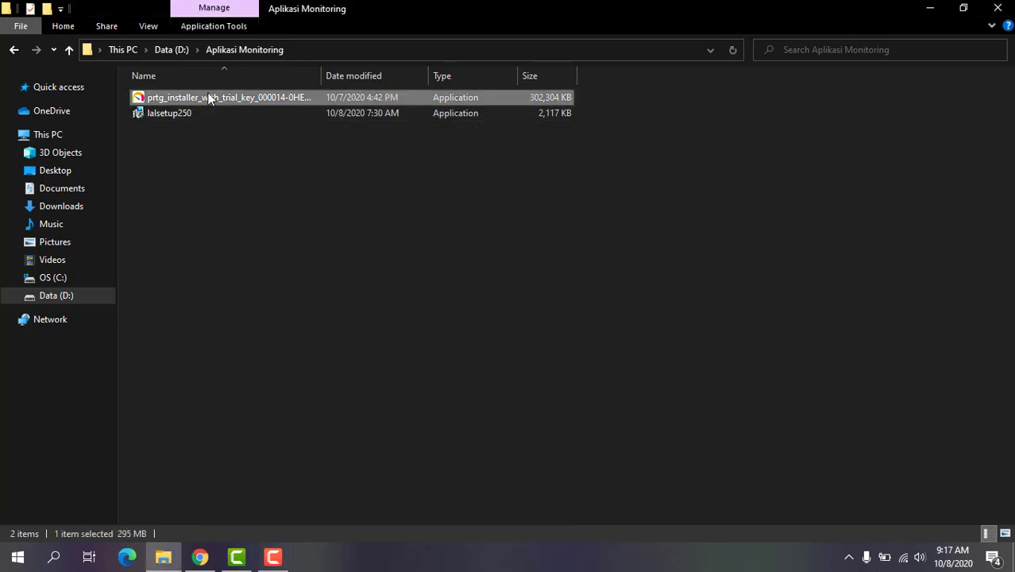
double_click(210, 98)
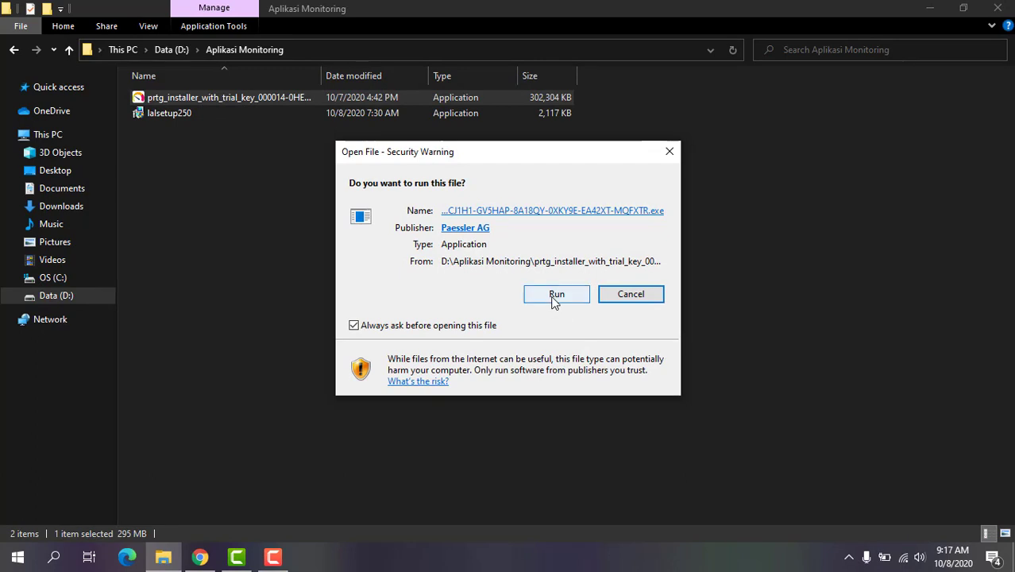
click(555, 295)
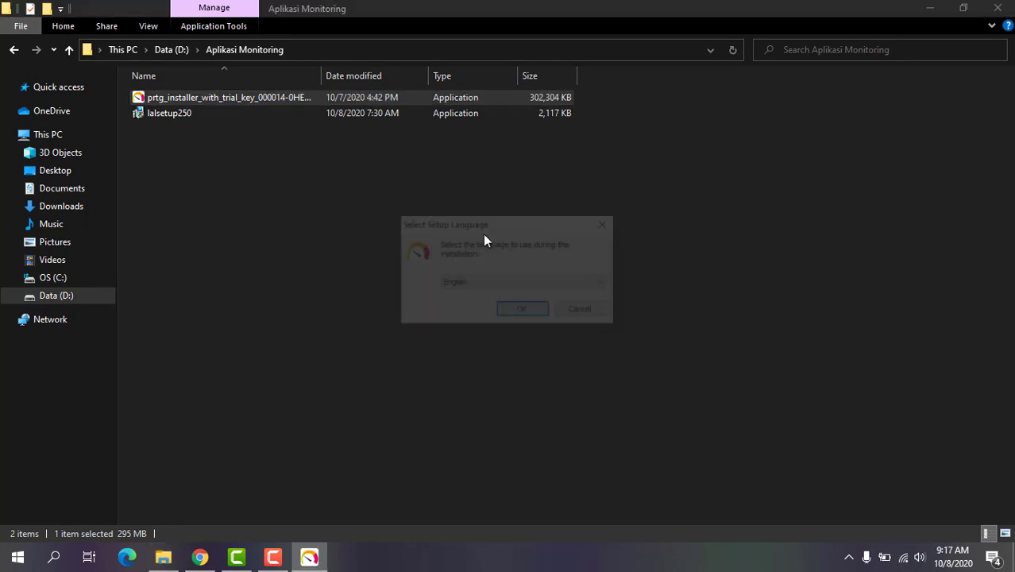
click(520, 311)
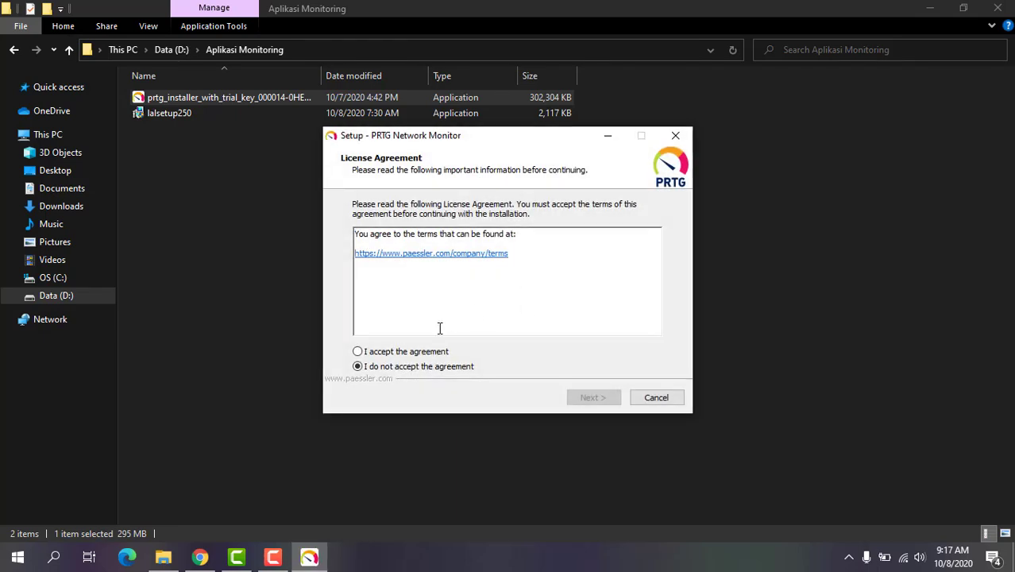
click(417, 351)
click(595, 398)
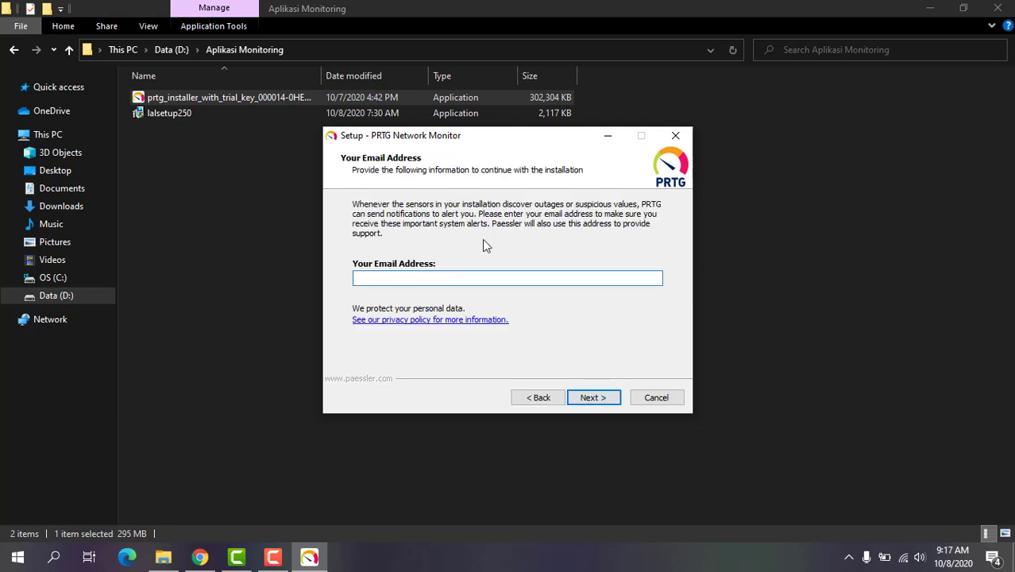
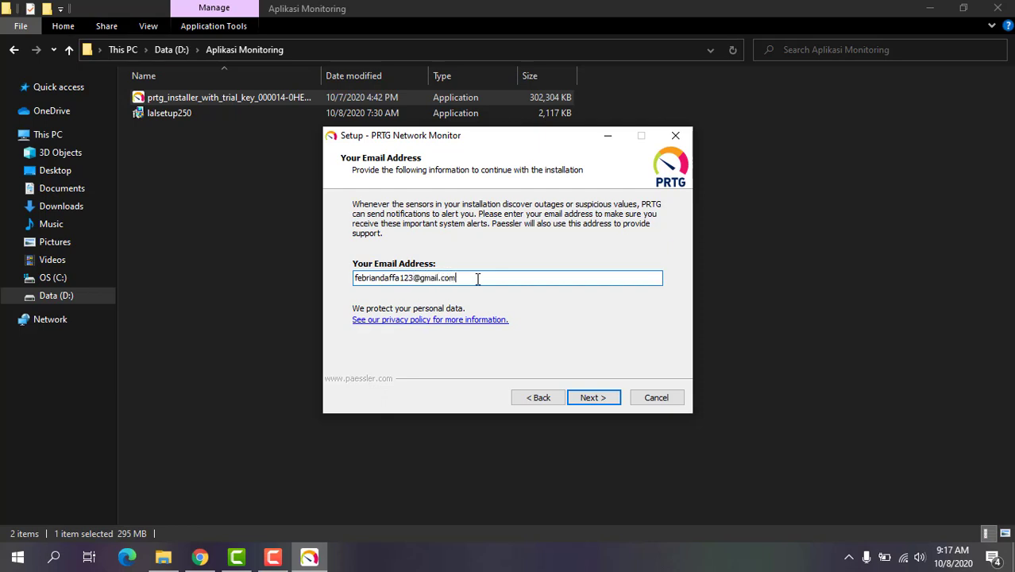
click(590, 397)
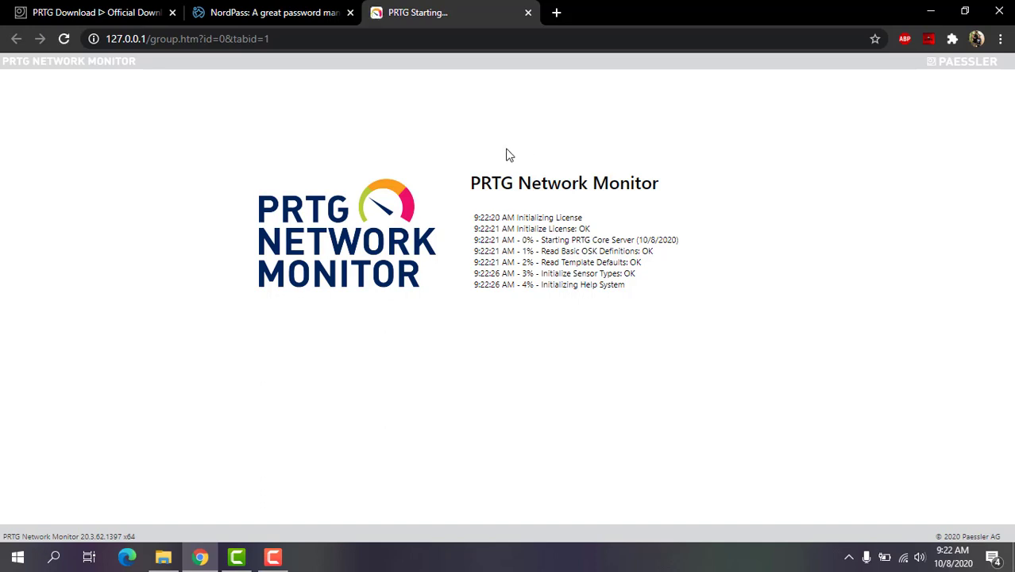
Move PRTG into its own window, log in as prtgadmin, and go to the Home page
drag(452, 26, 453, 64)
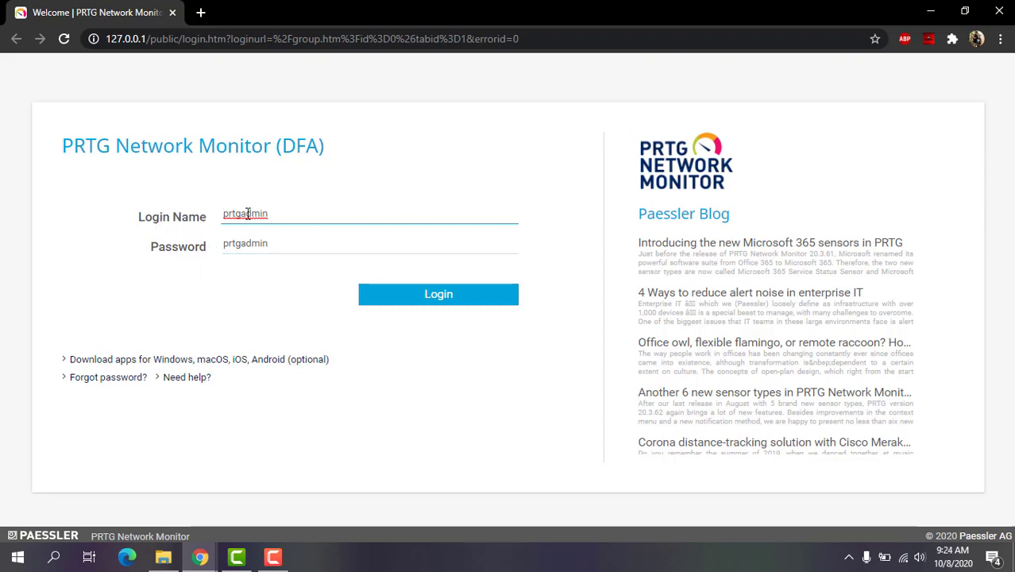
click(416, 297)
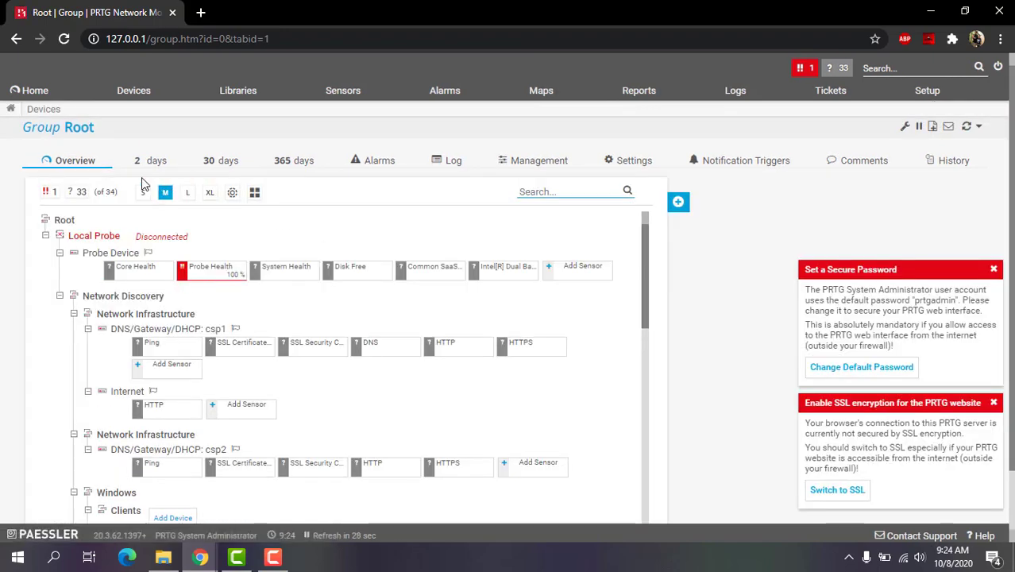
click(32, 90)
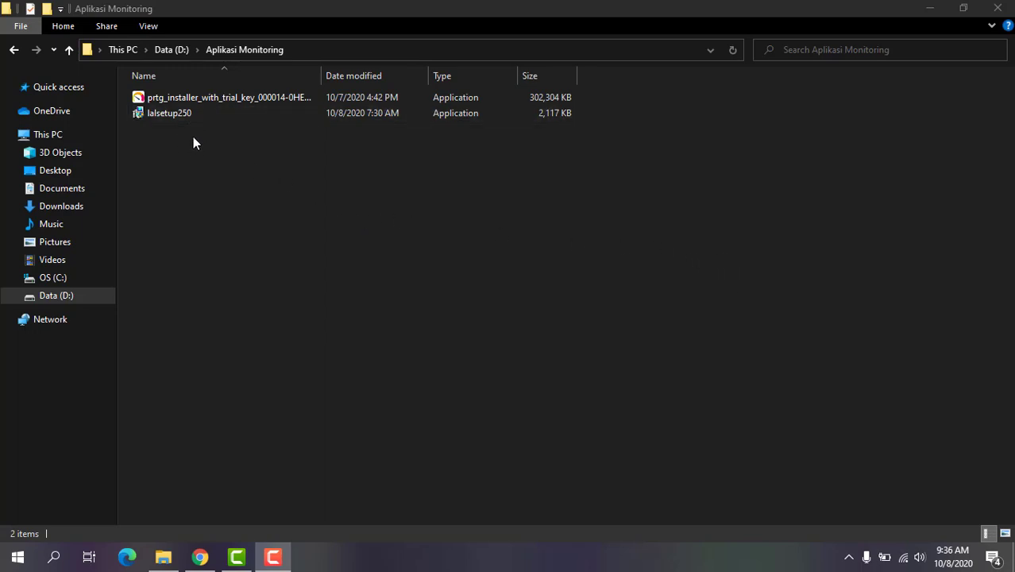
Launch lalsetup250 in English, accept the licence, and confirm the user details
double_click(181, 117)
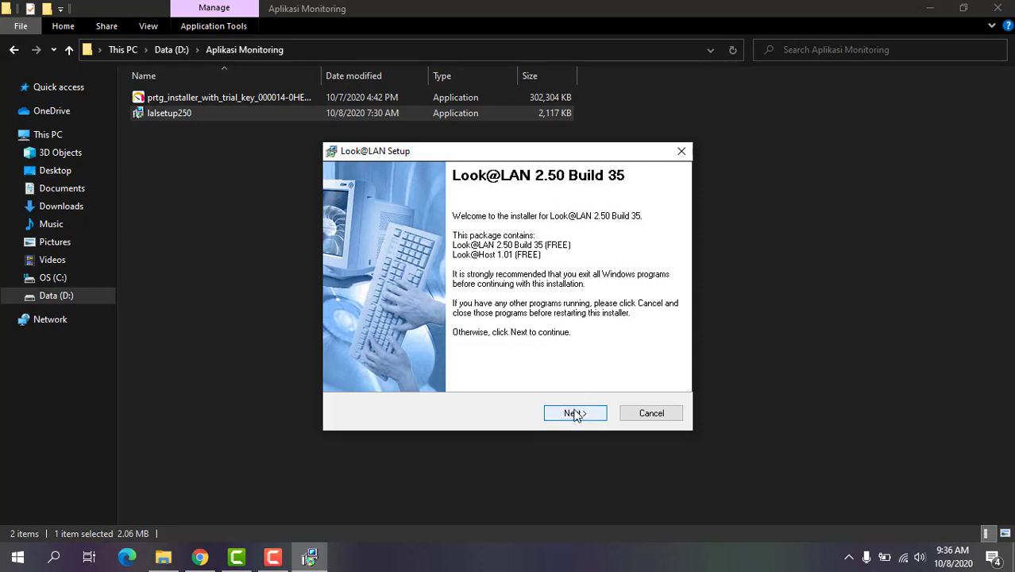
click(576, 415)
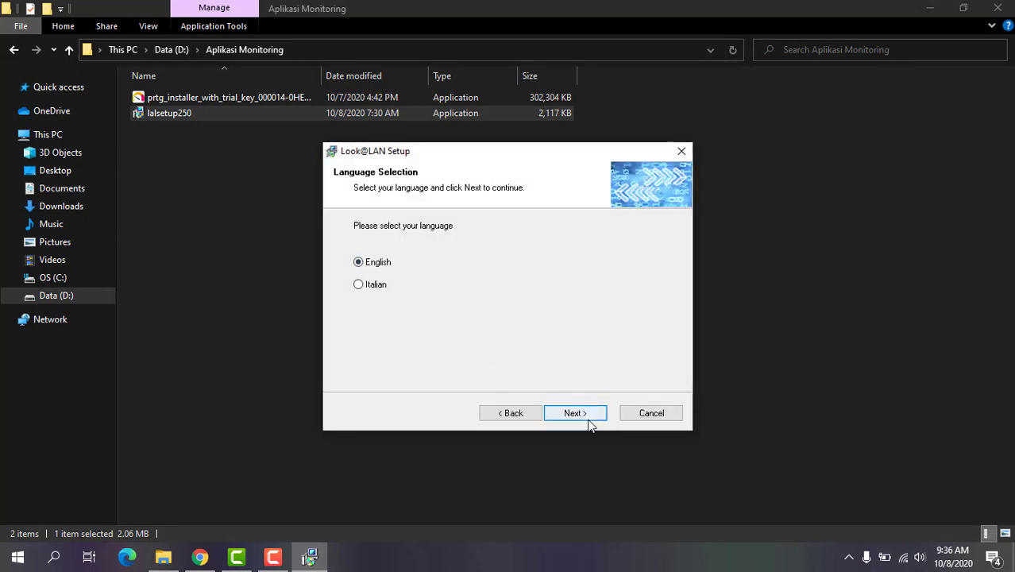
click(589, 424)
click(433, 369)
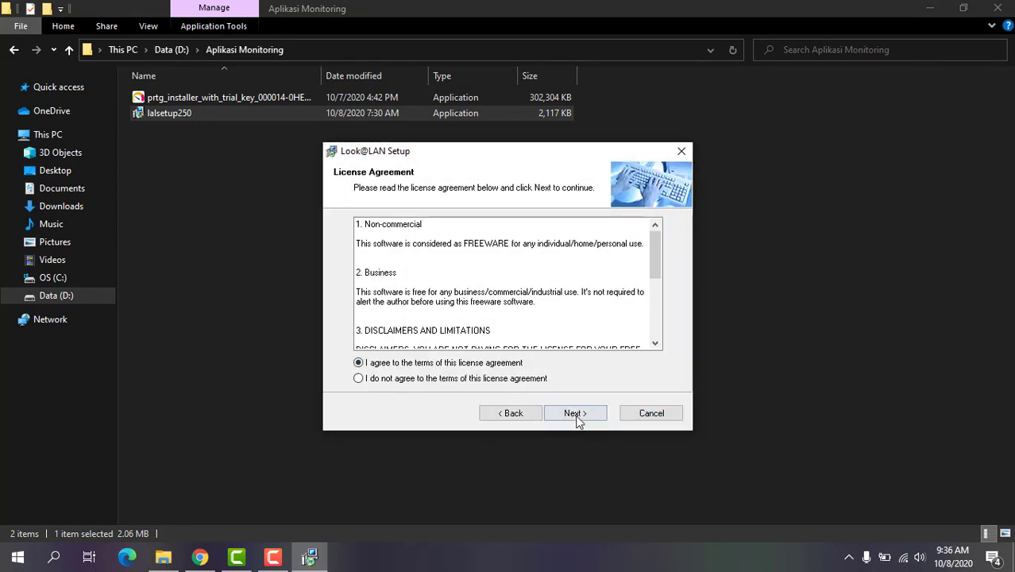
click(575, 415)
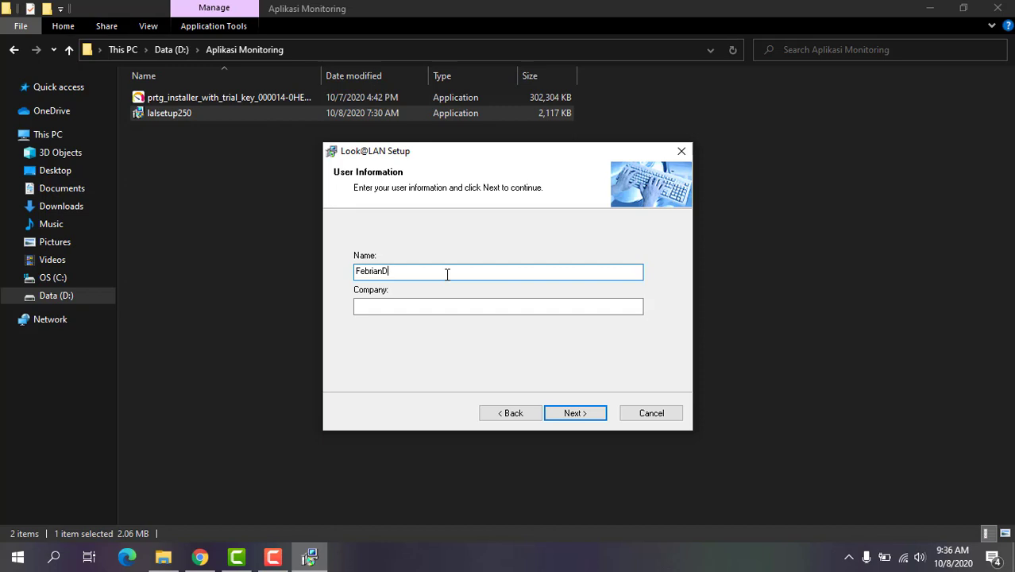
click(429, 305)
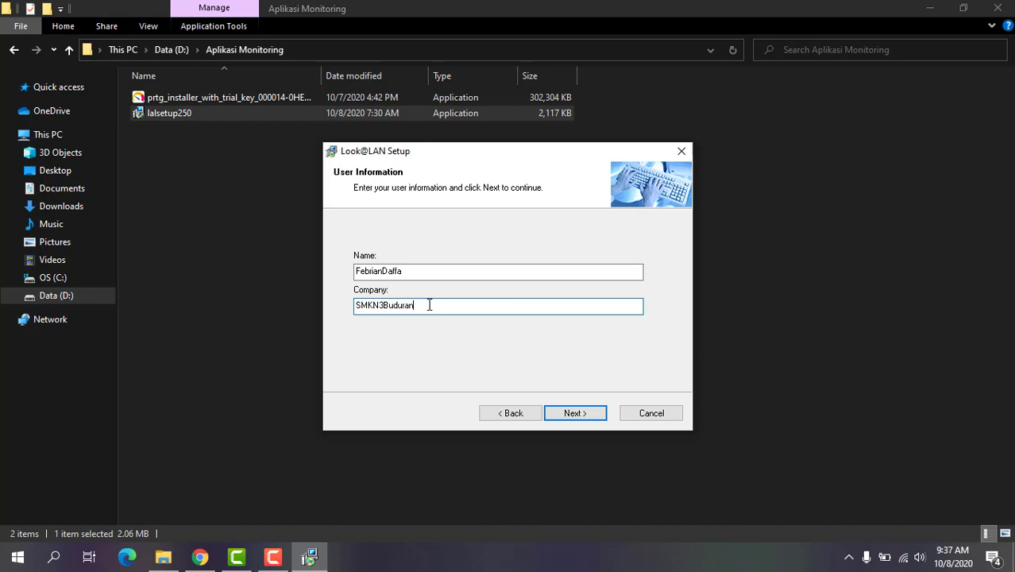
click(572, 411)
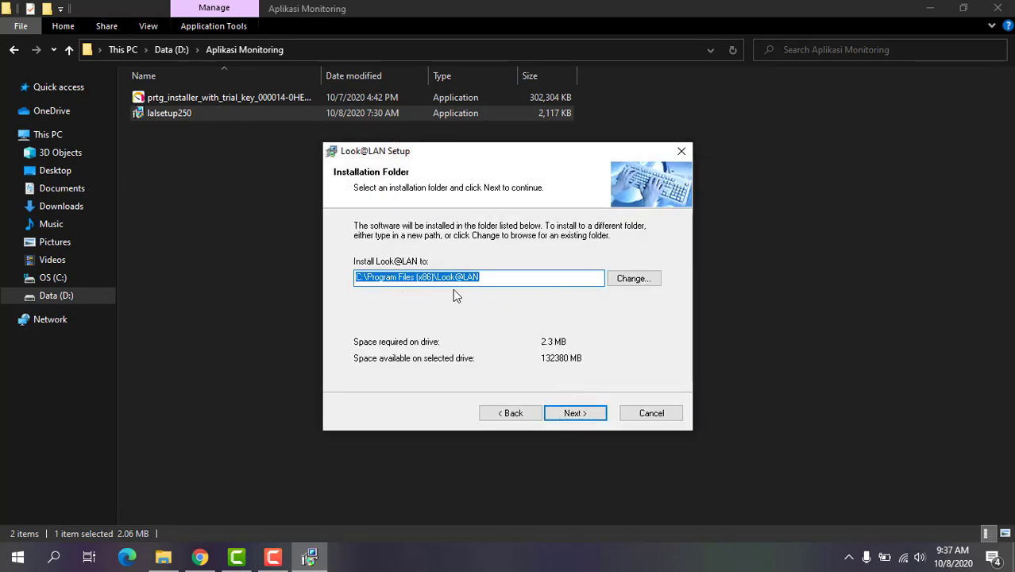
Install Look@LAN to the default folders without a Winsocks proxy, launching Look@LAN and Look@HOST
click(589, 412)
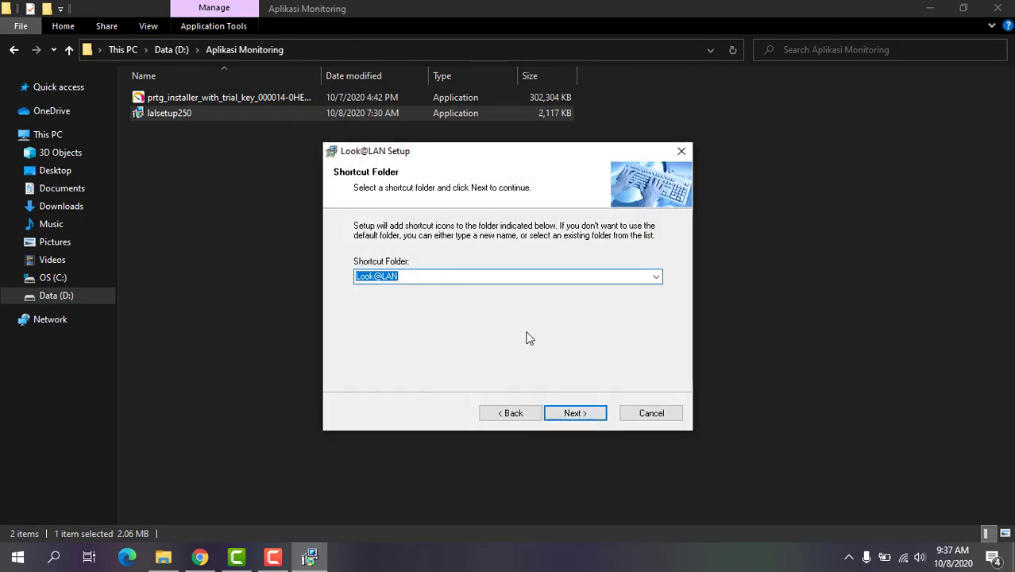
click(584, 416)
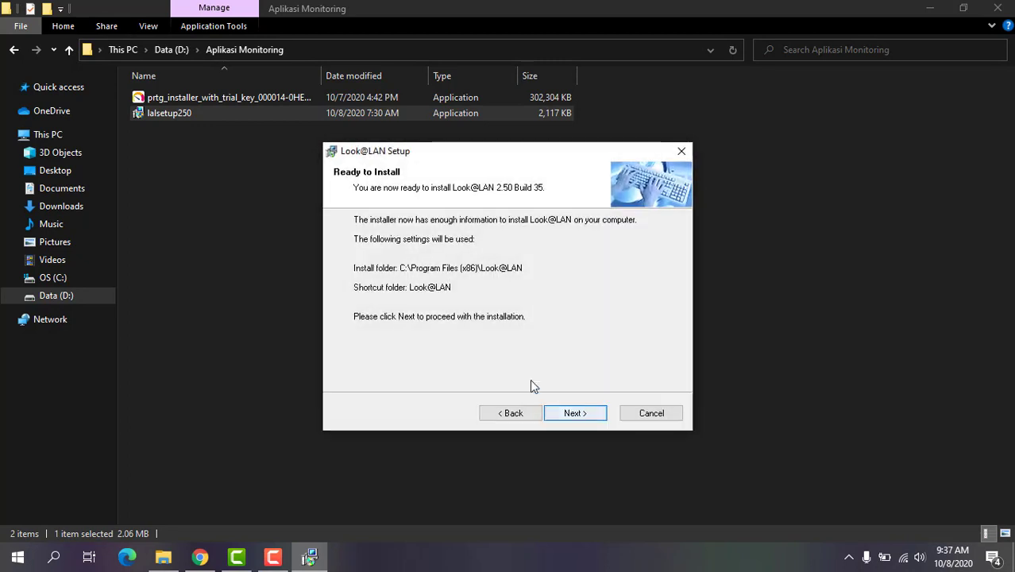
click(596, 413)
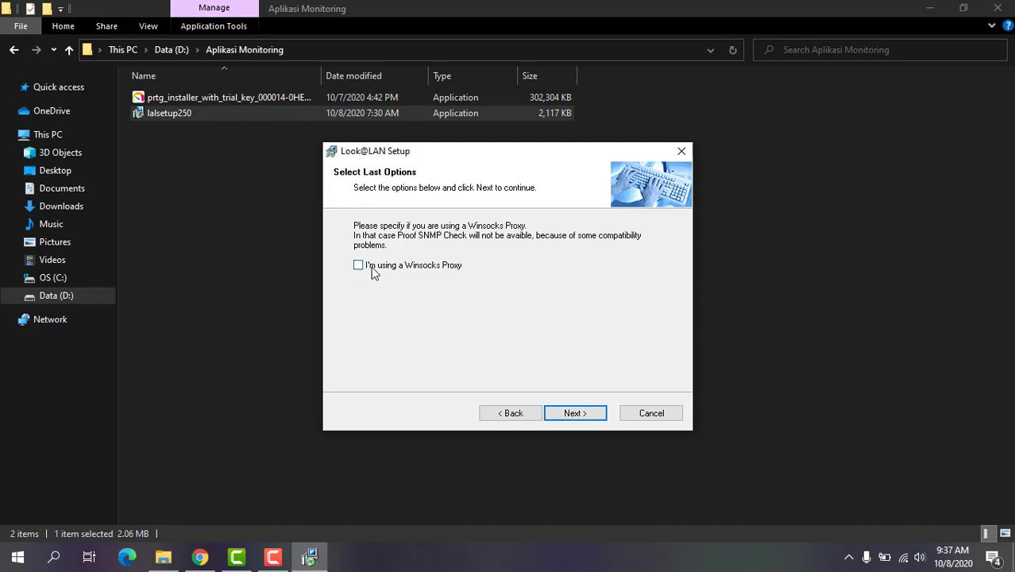
click(582, 416)
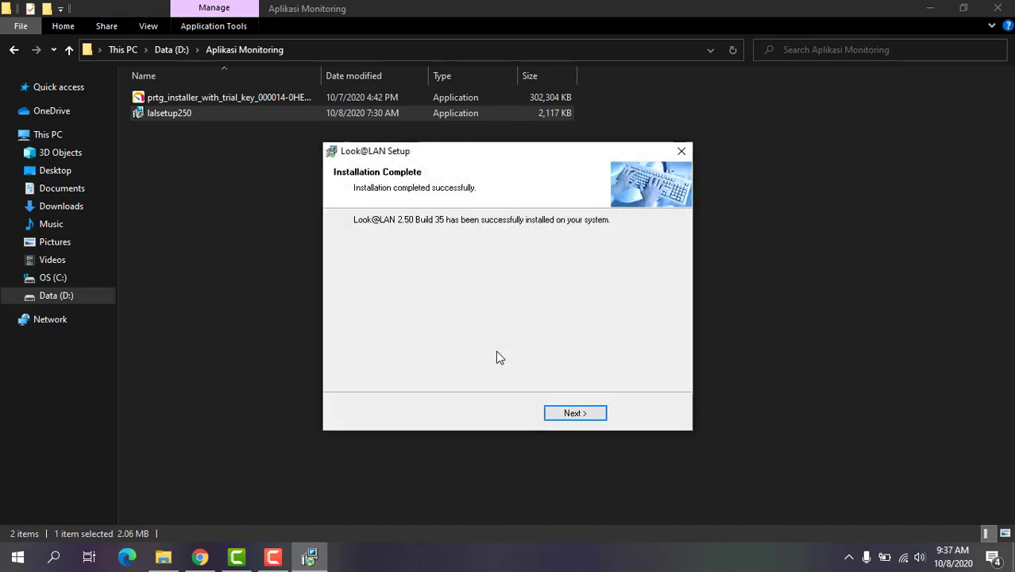
click(582, 412)
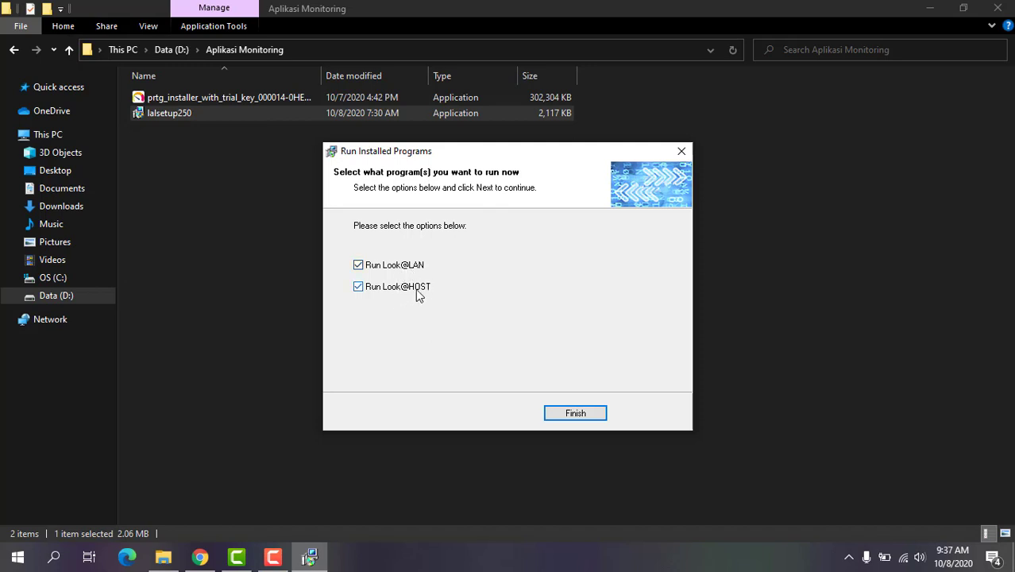
click(567, 417)
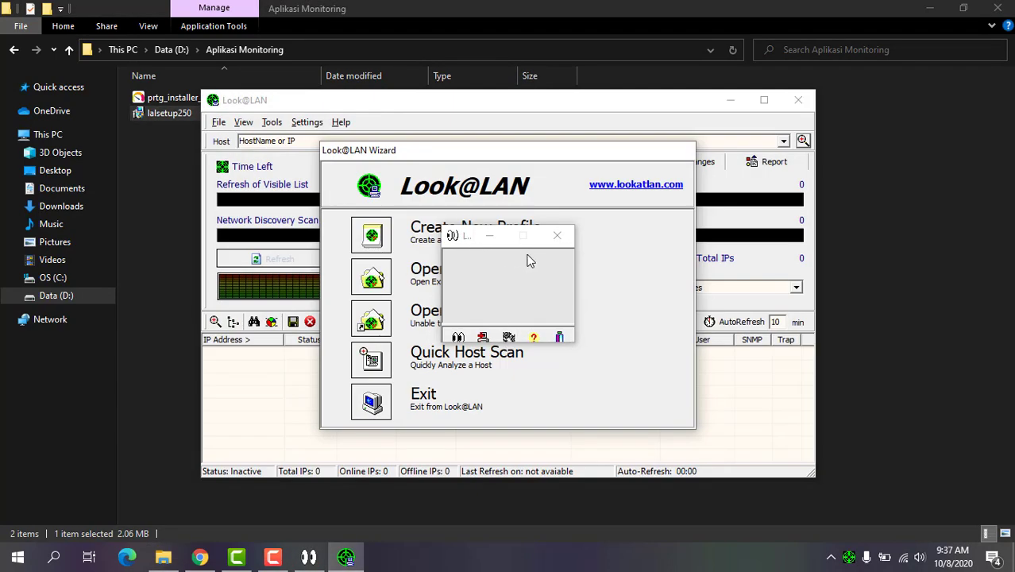
Shift the Look@LAN Wizard window slightly aside
drag(463, 154, 476, 176)
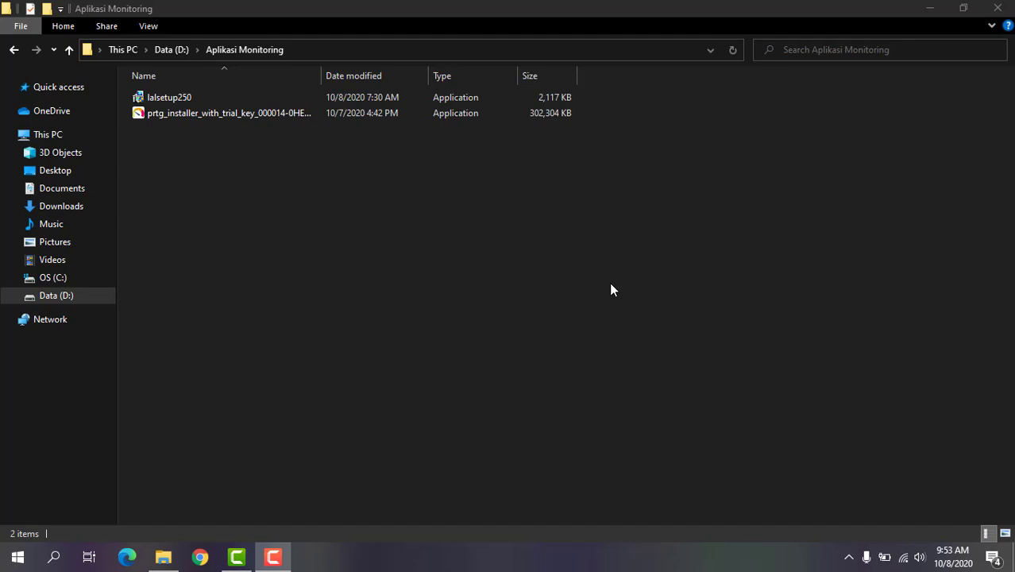
Reopen PRTG from the desktop shortcut, log in, and dismiss the password and SSL notices
click(929, 8)
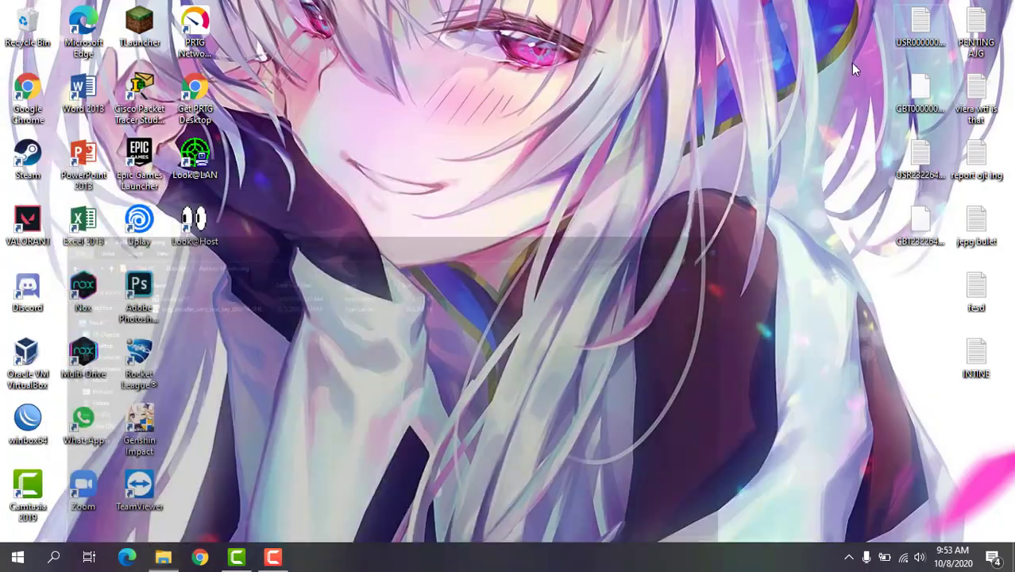
click(203, 45)
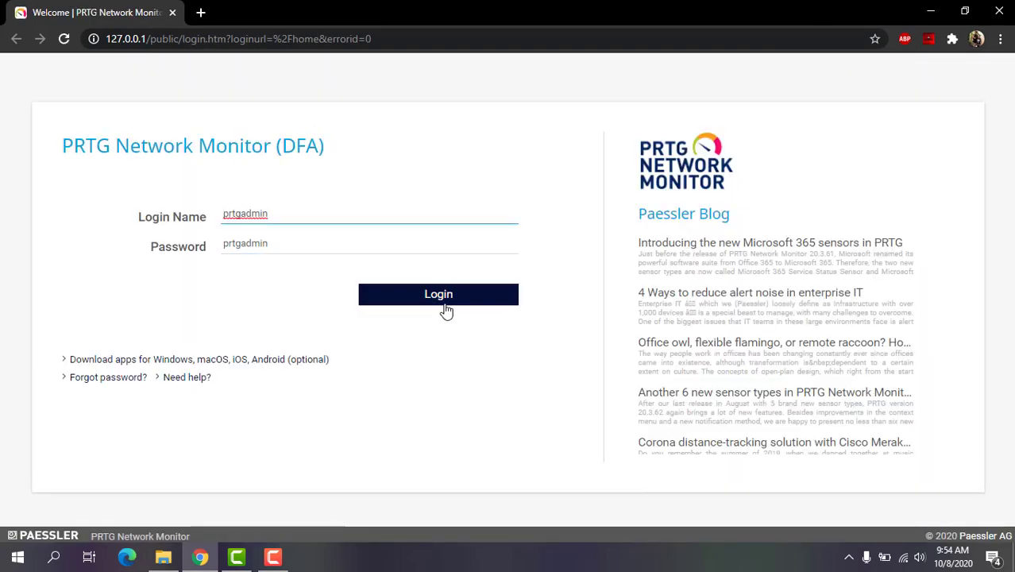
click(455, 297)
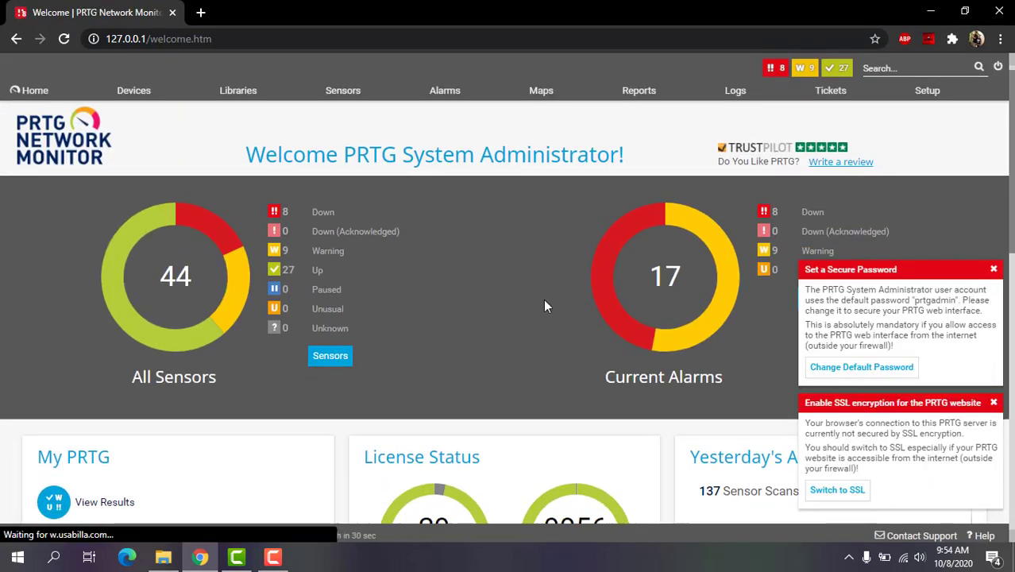
scroll(543, 299, down, 2)
scroll(544, 301, up, 2)
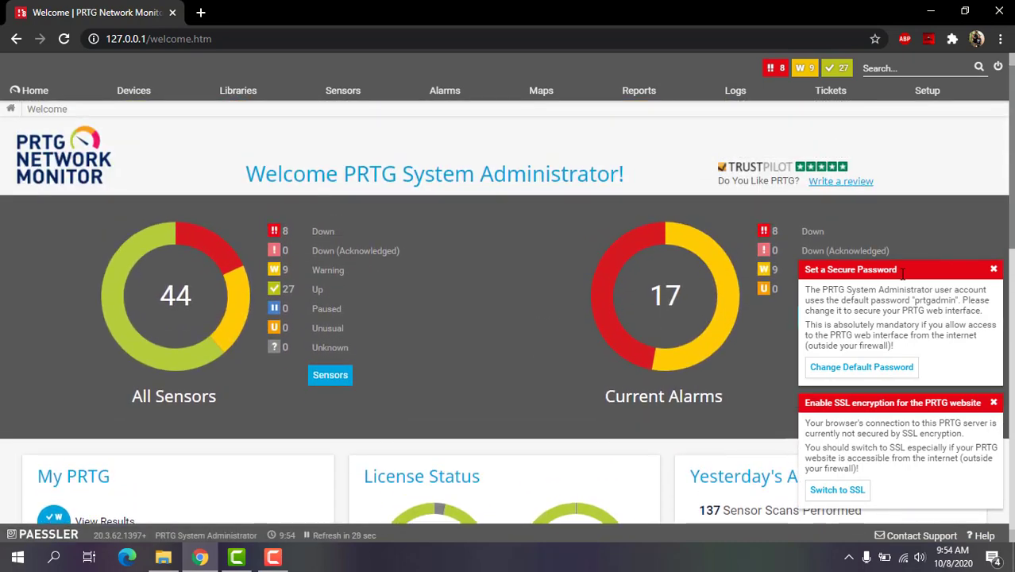
click(994, 270)
click(994, 403)
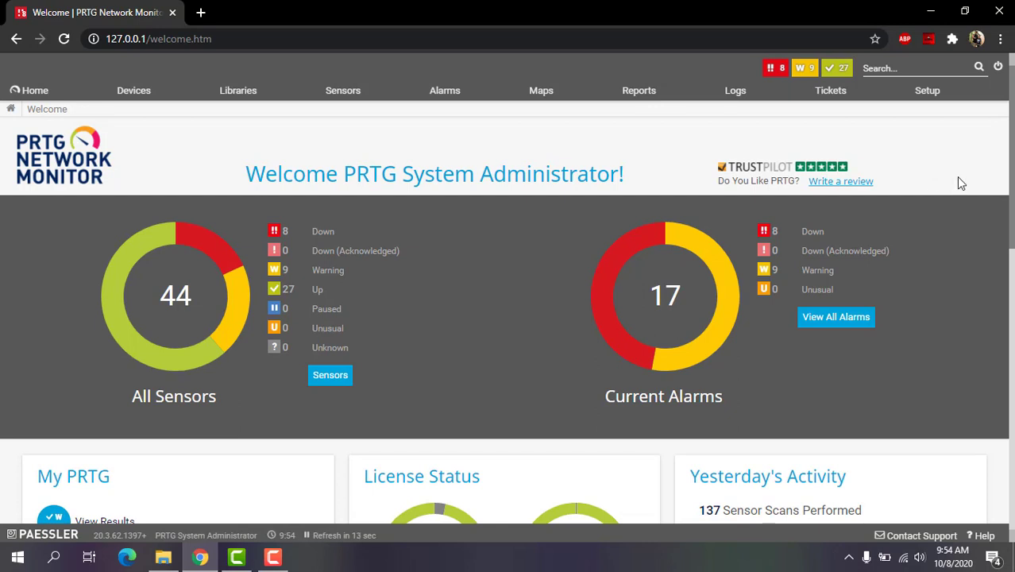
Open Devices and scroll the Root tree down to the Mikrotik Virtual Ping sensor under HyperV Virtual Machines
click(129, 92)
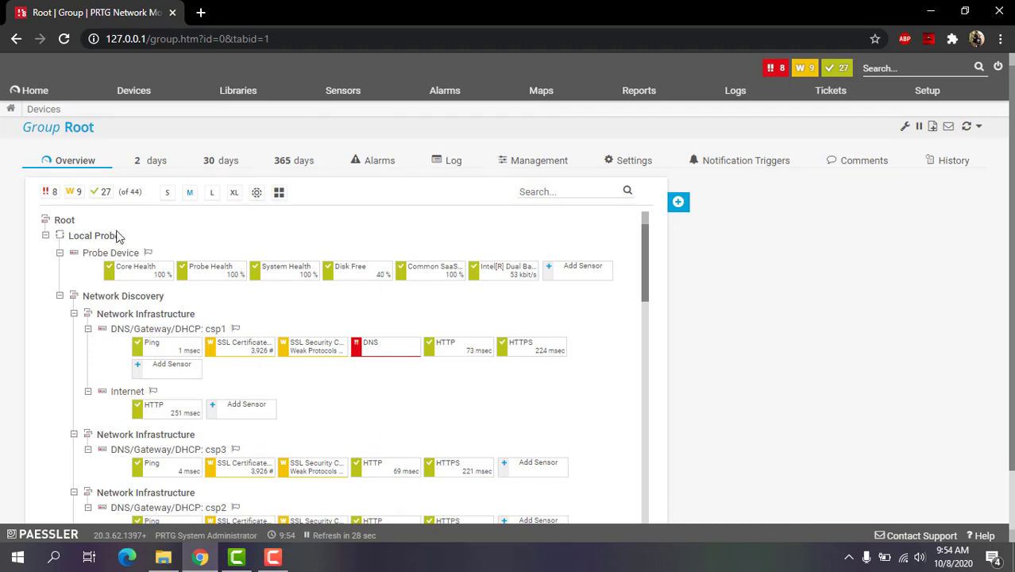
scroll(634, 340, down, 3)
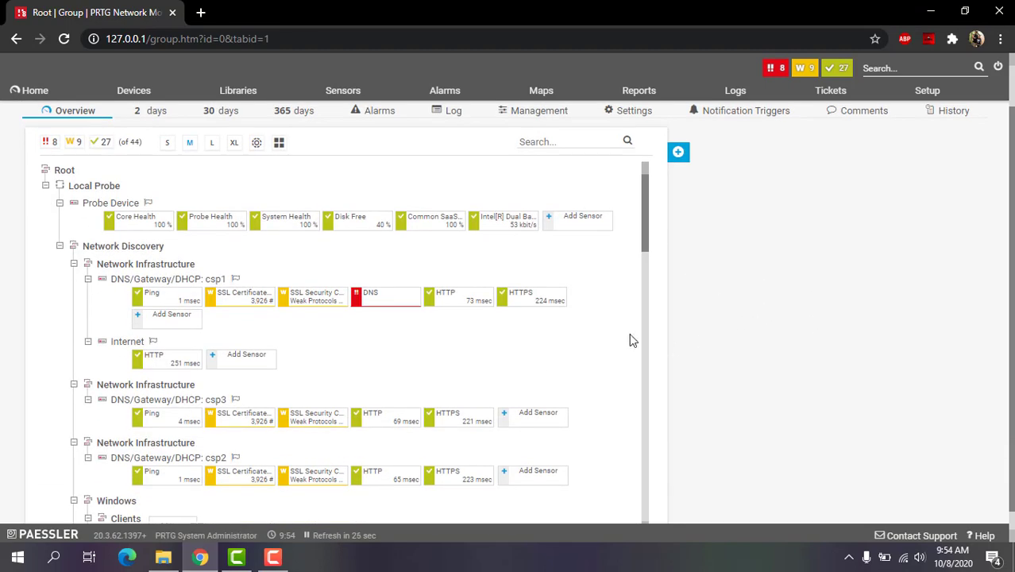
scroll(633, 339, down, 2)
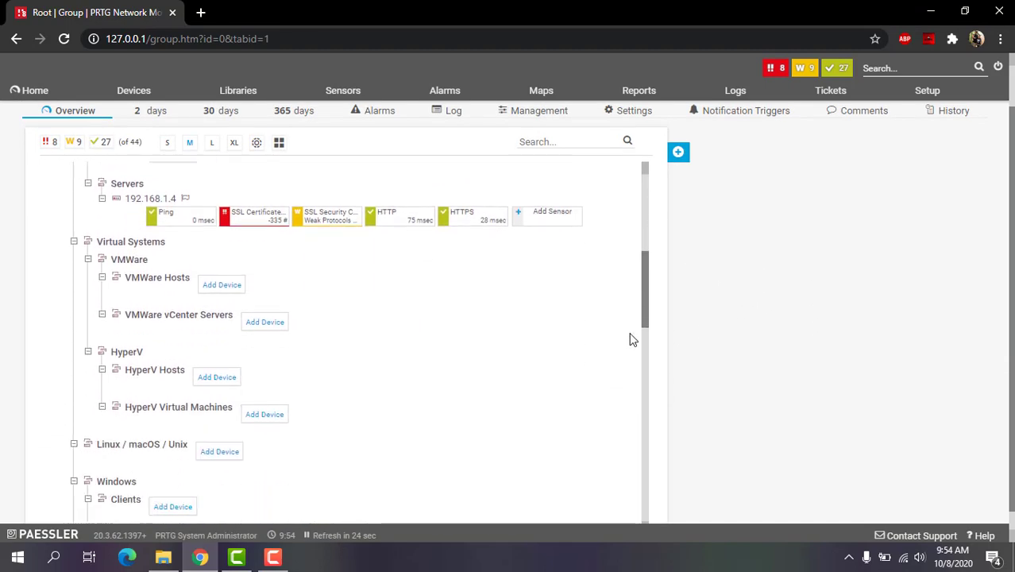
scroll(633, 339, up, 5)
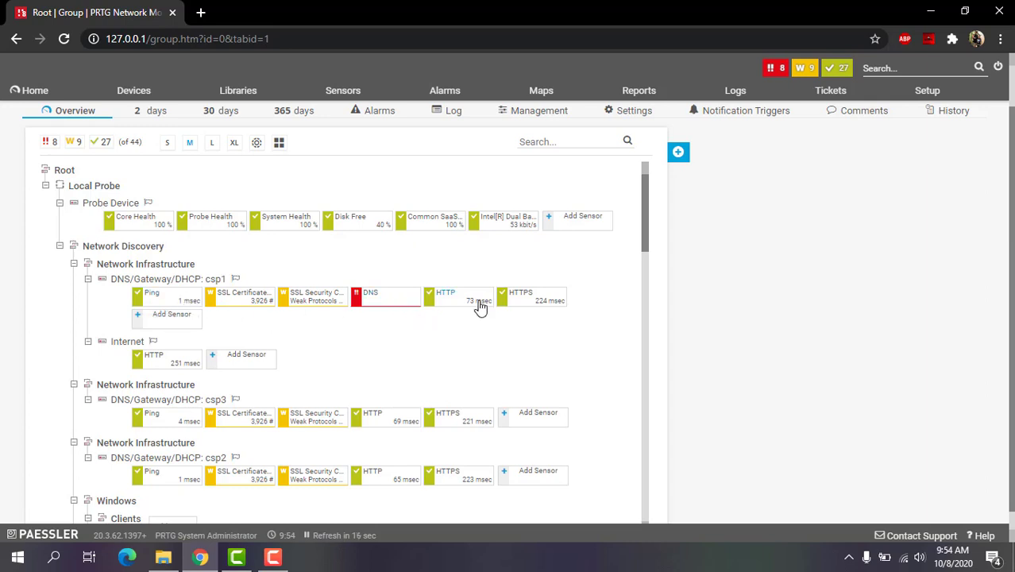
scroll(588, 352, down, 3)
scroll(588, 353, down, 2)
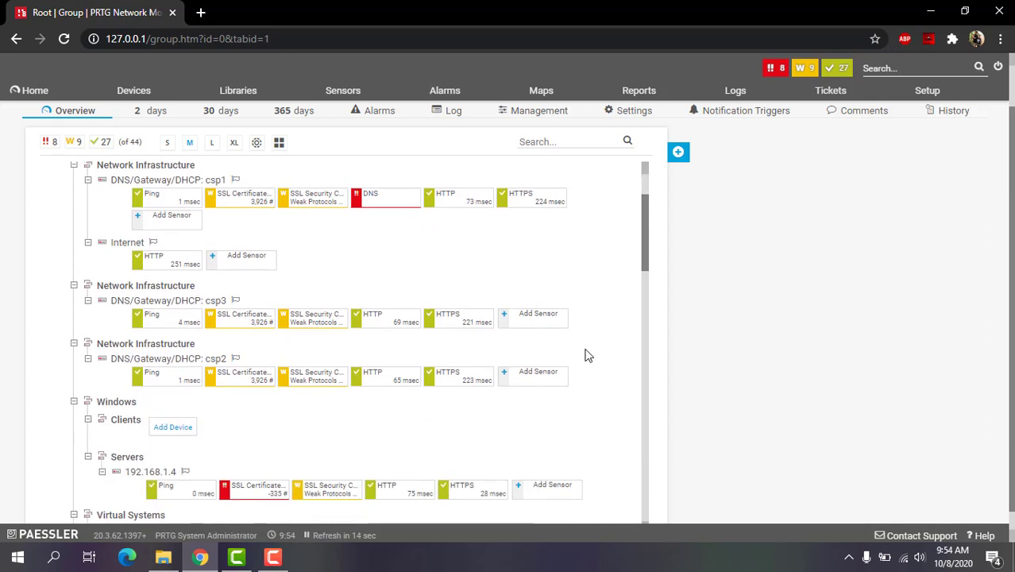
scroll(343, 394, down, 2)
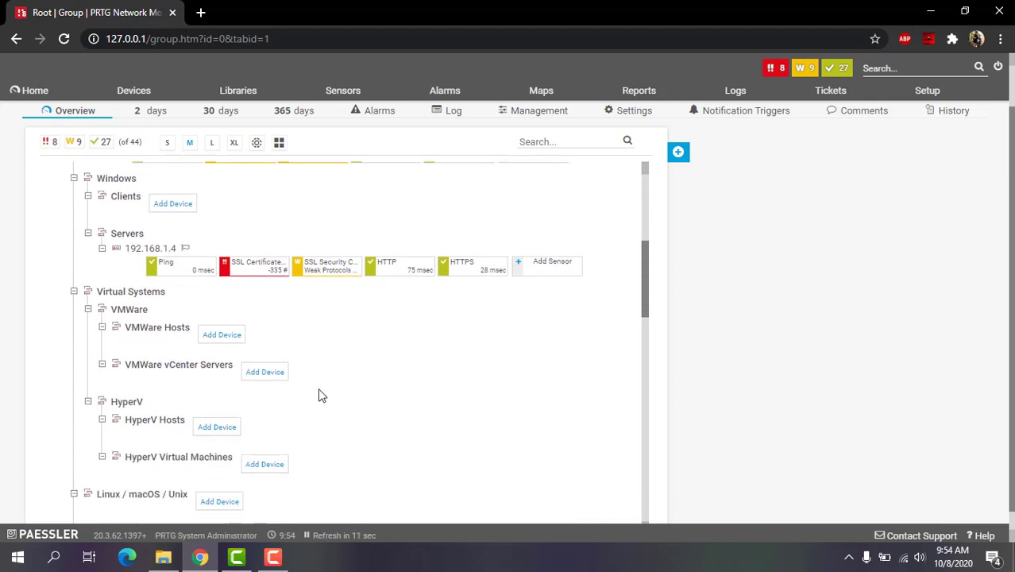
scroll(321, 395, down, 4)
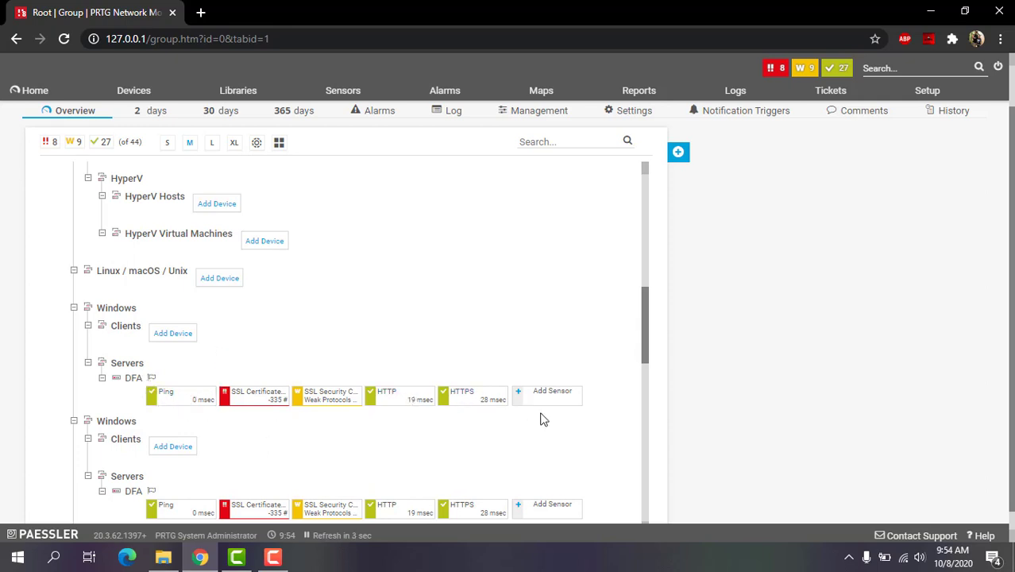
scroll(546, 401, down, 2)
scroll(547, 393, down, 4)
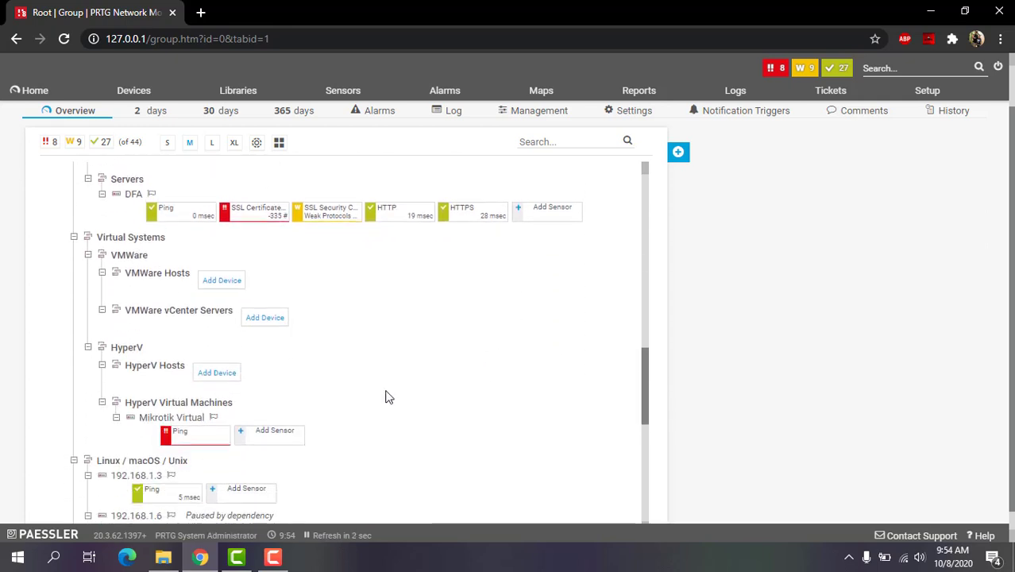
scroll(289, 382, down, 1)
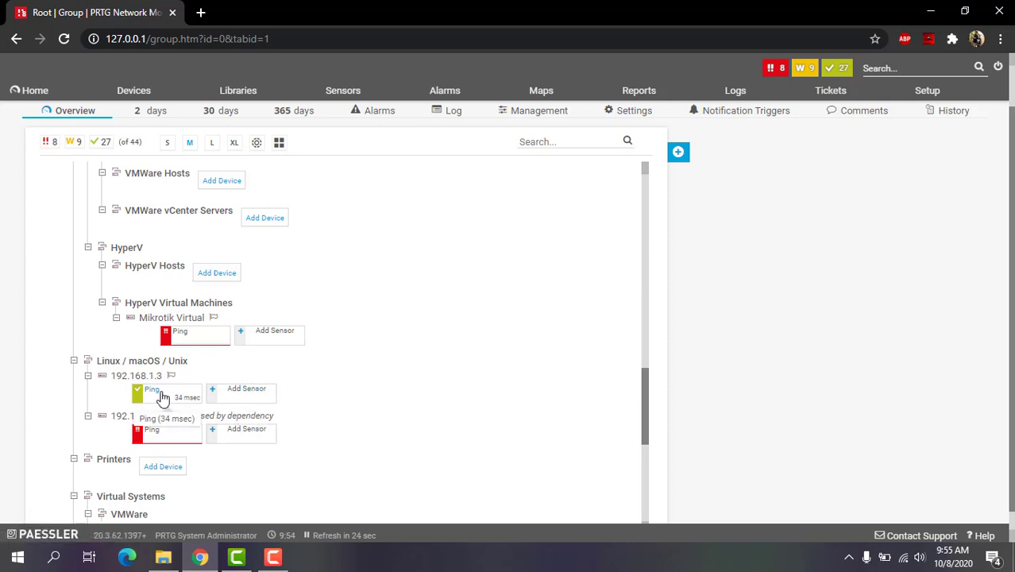
scroll(377, 382, up, 8)
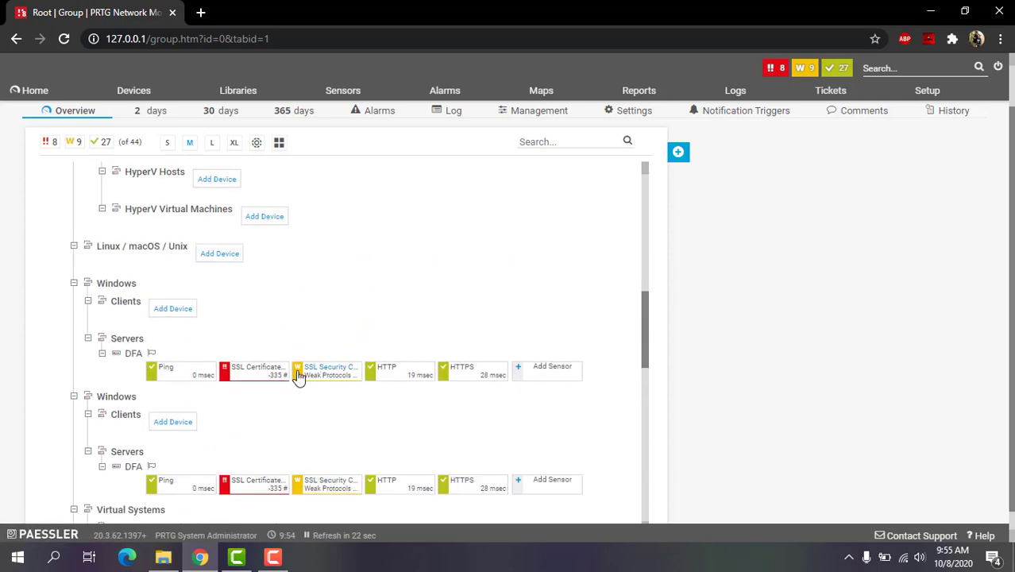
scroll(369, 355, up, 6)
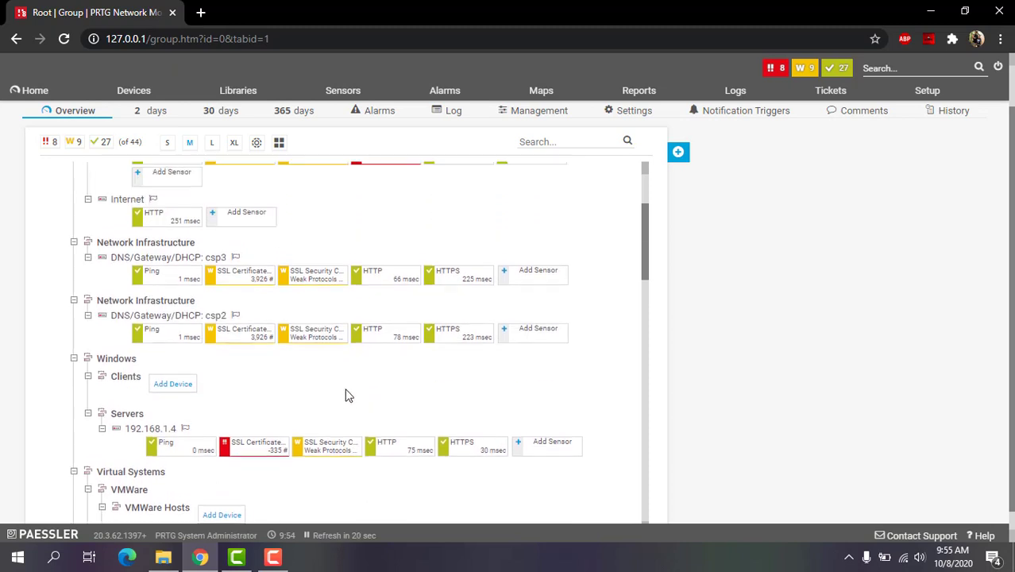
scroll(345, 392, up, 1)
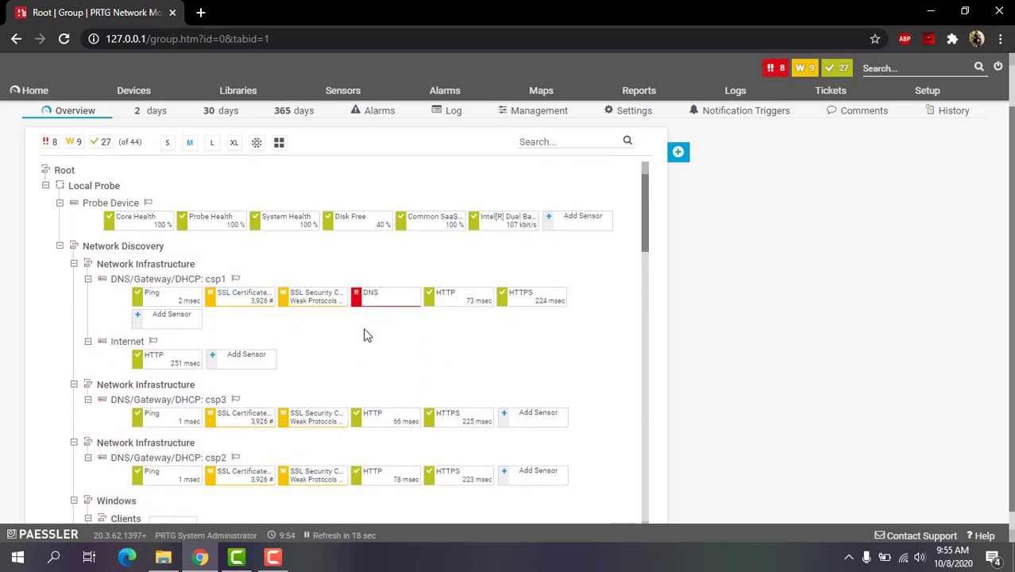
Review the Down, Warning and Up sensor lists in turn
mouse_move(148, 307)
click(767, 72)
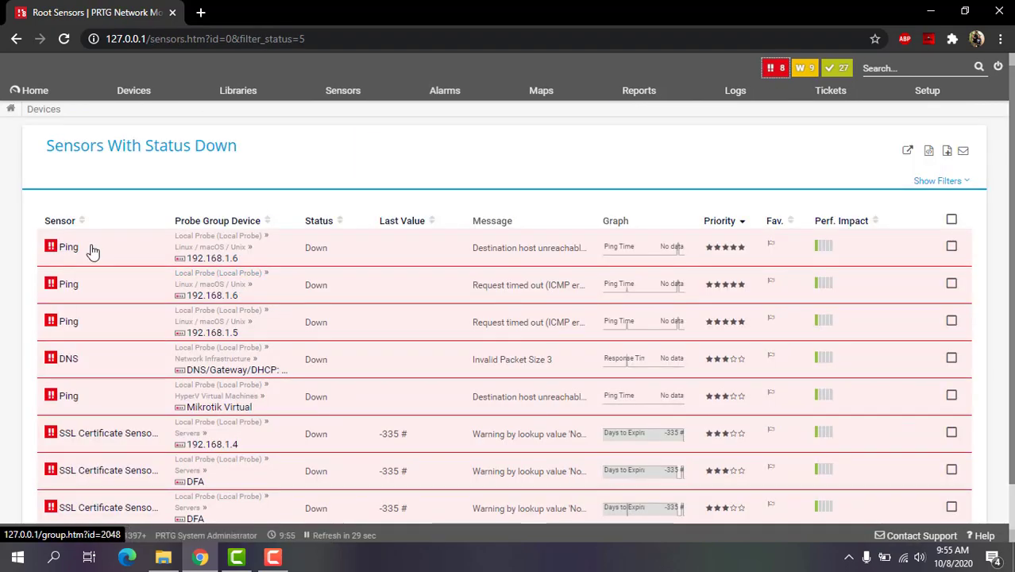
scroll(146, 275, down, 1)
scroll(190, 289, up, 1)
scroll(238, 318, down, 1)
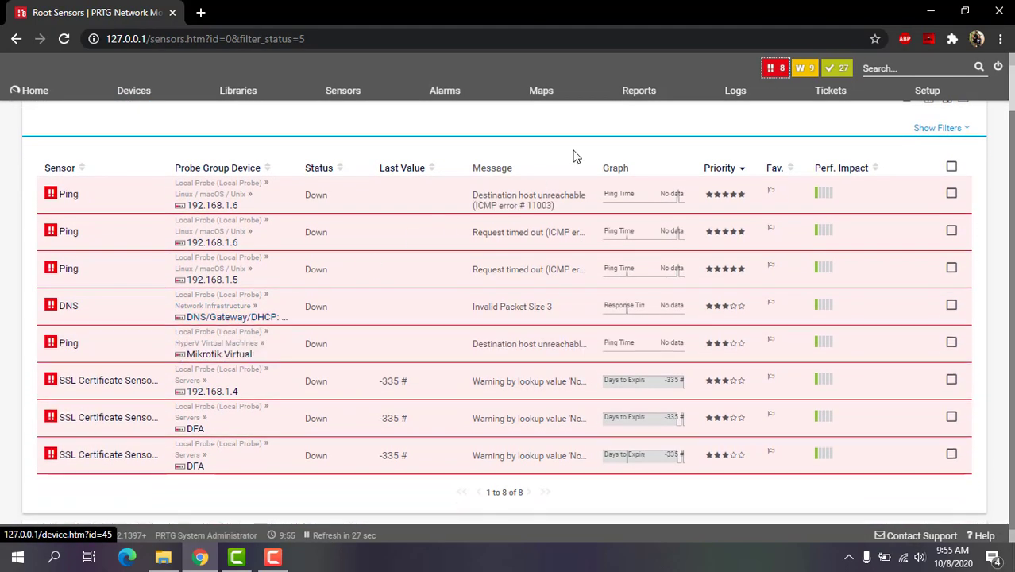
click(803, 71)
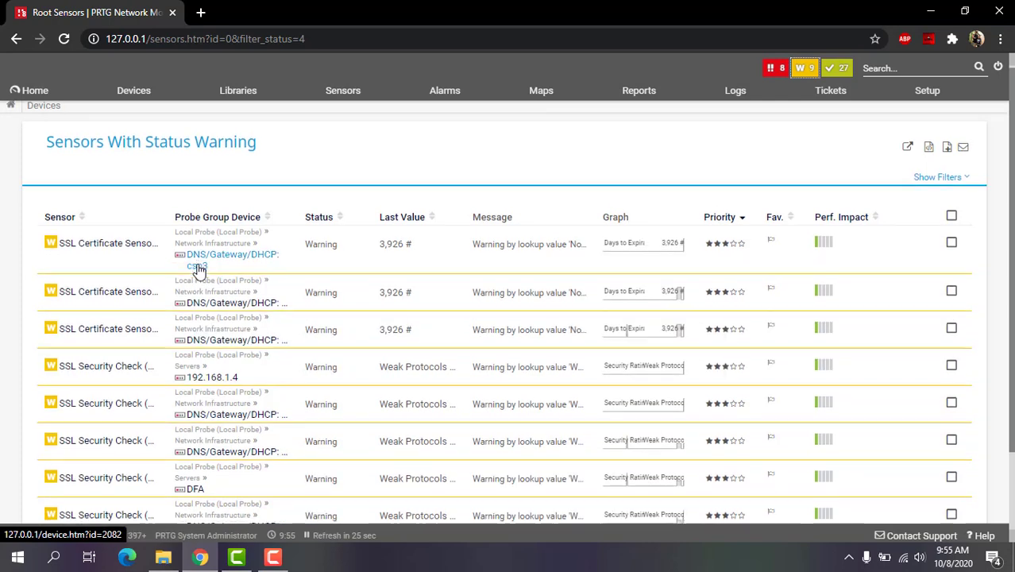
scroll(169, 280, down, 1)
scroll(169, 279, up, 1)
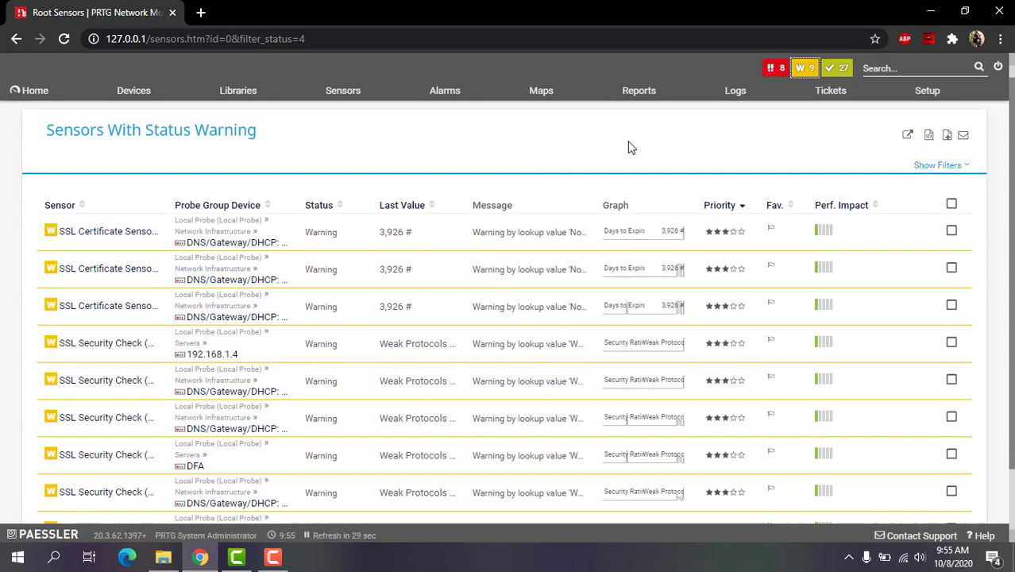
click(839, 68)
scroll(306, 250, down, 1)
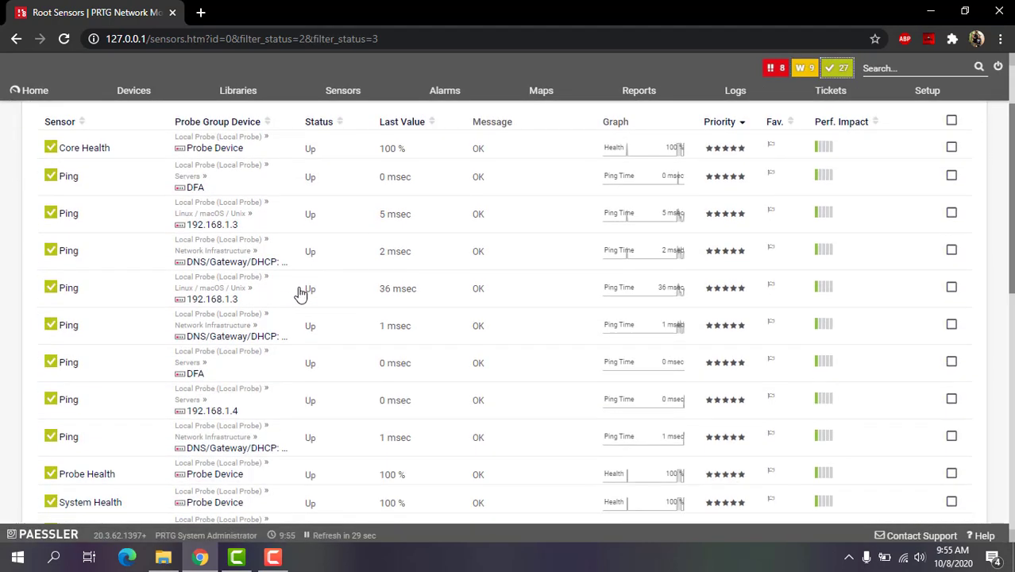
scroll(306, 294, up, 1)
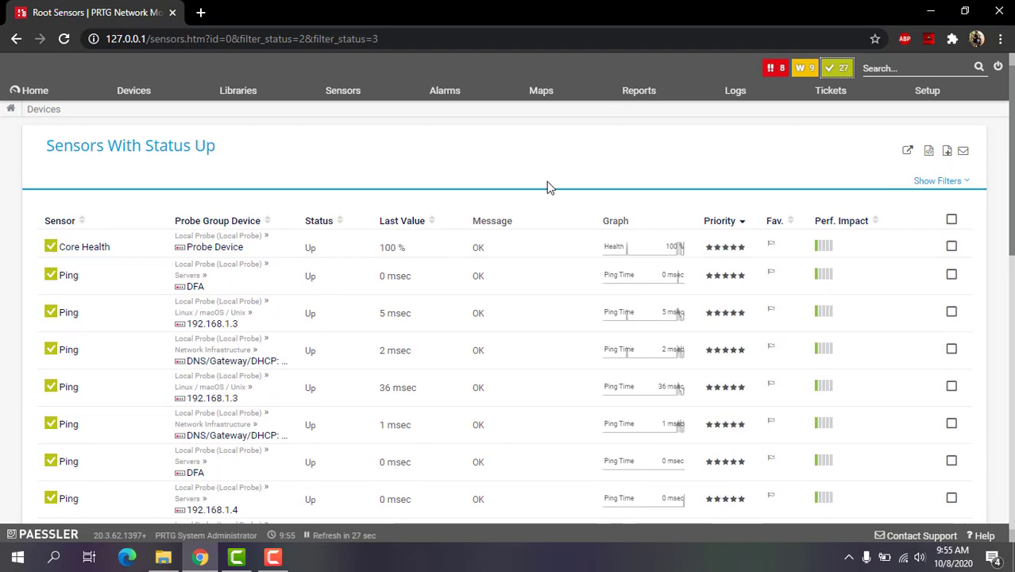
scroll(547, 186, down, 1)
scroll(546, 187, up, 1)
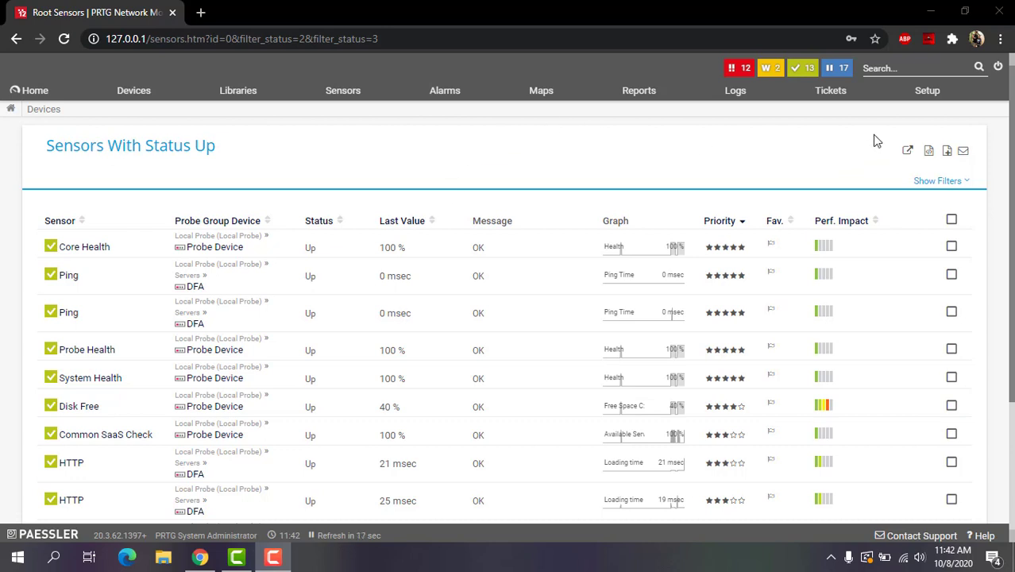
Set Notification Delivery to use SMTP relay smtp.gmail.com, port 587, with standard authentication
click(927, 92)
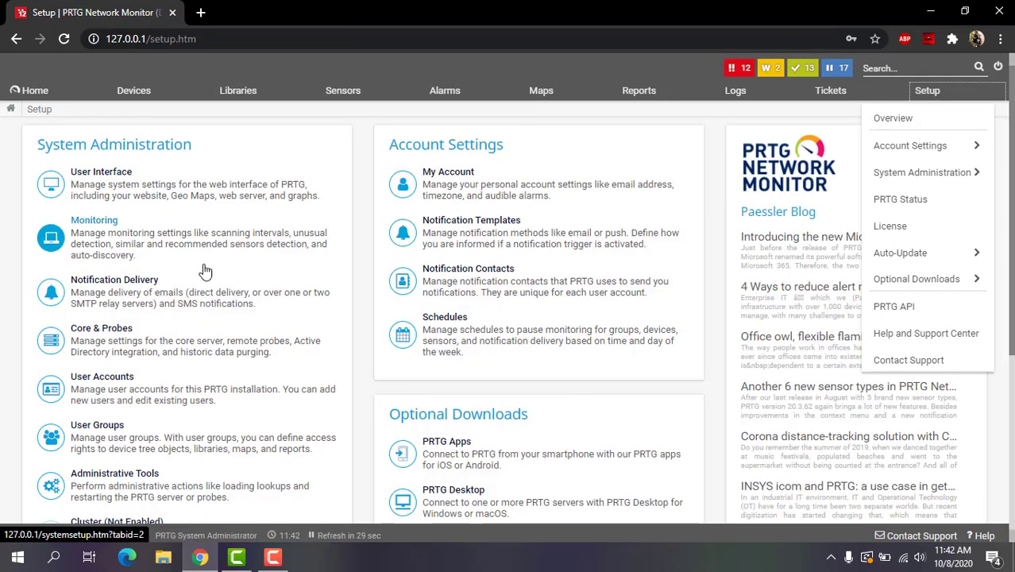
click(109, 294)
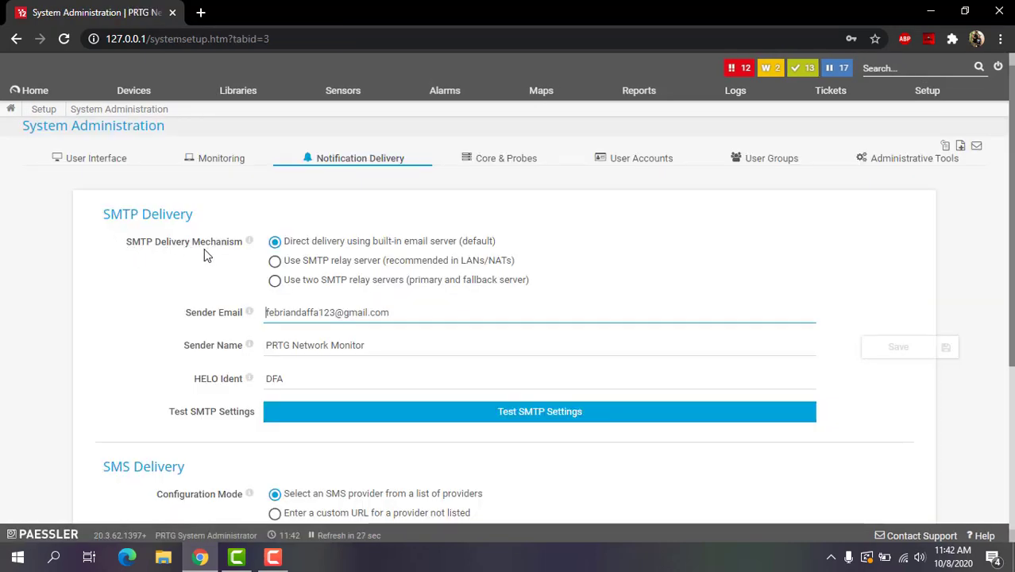
click(312, 262)
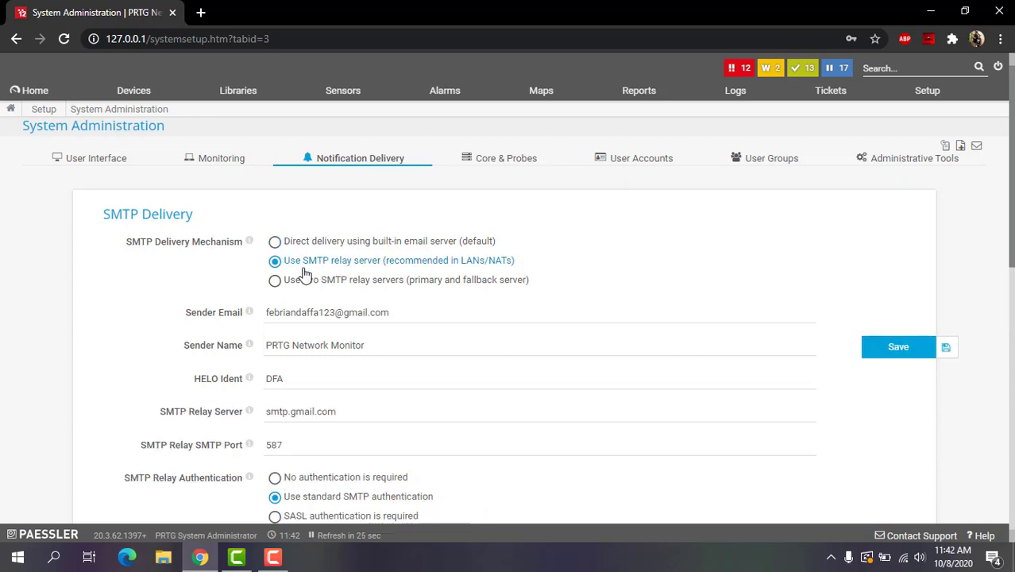
scroll(450, 272, down, 1)
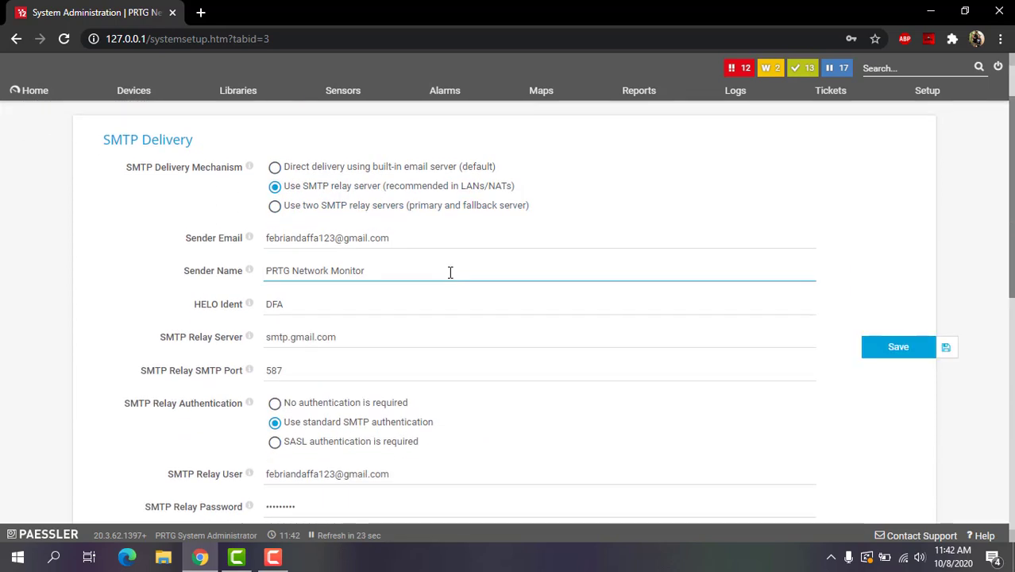
scroll(450, 273, down, 1)
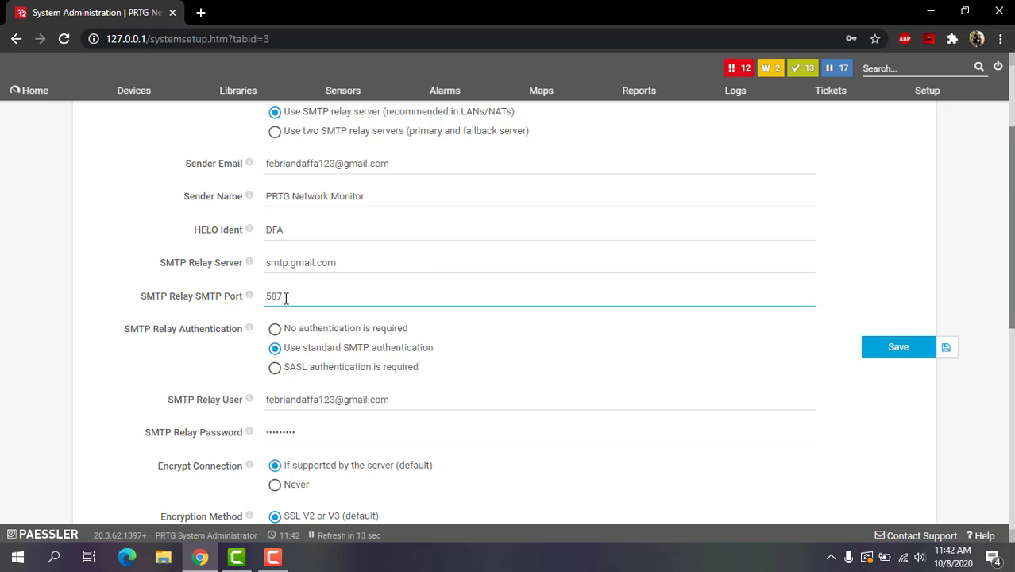
scroll(300, 305, down, 2)
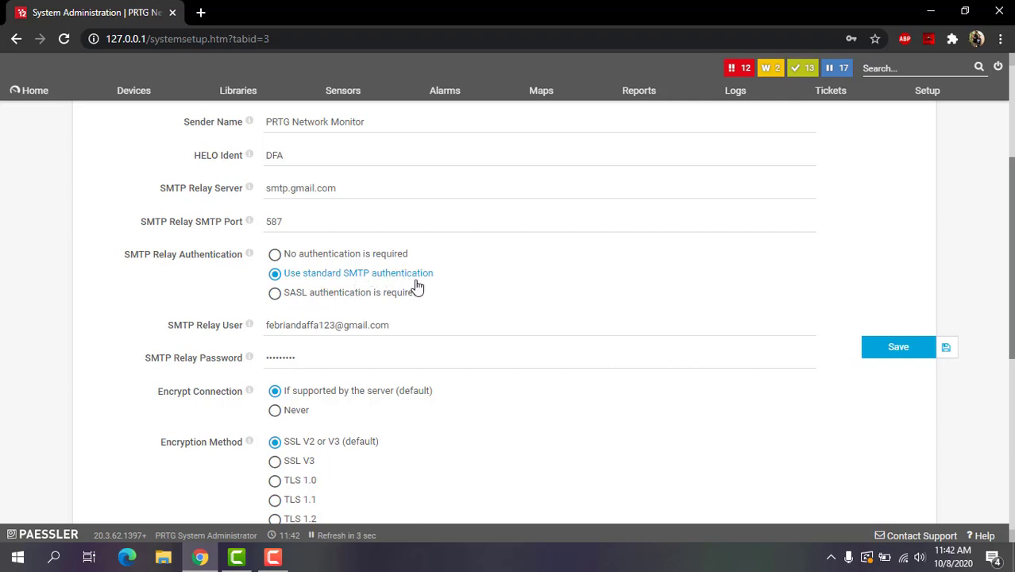
scroll(224, 315, down, 1)
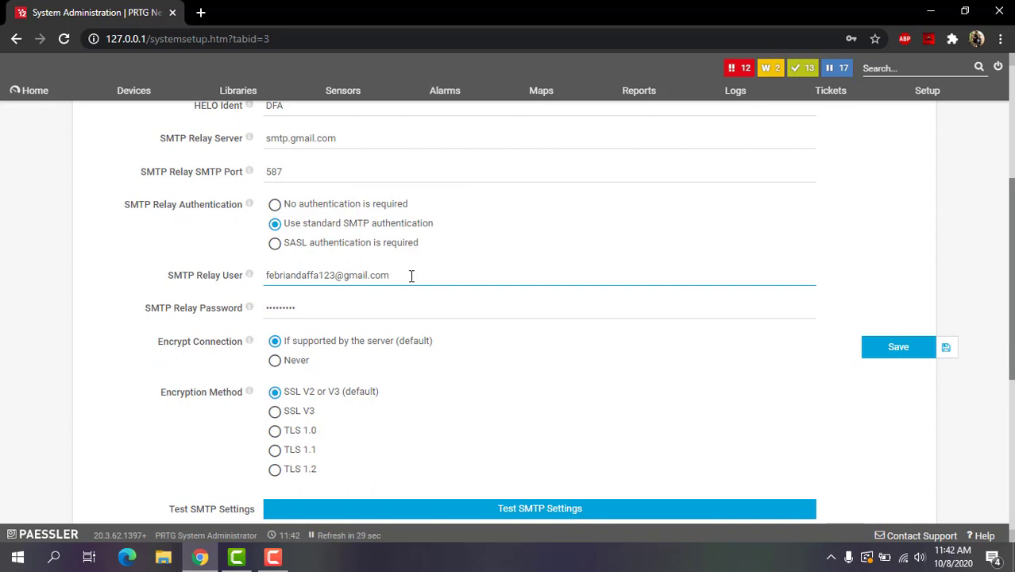
click(314, 307)
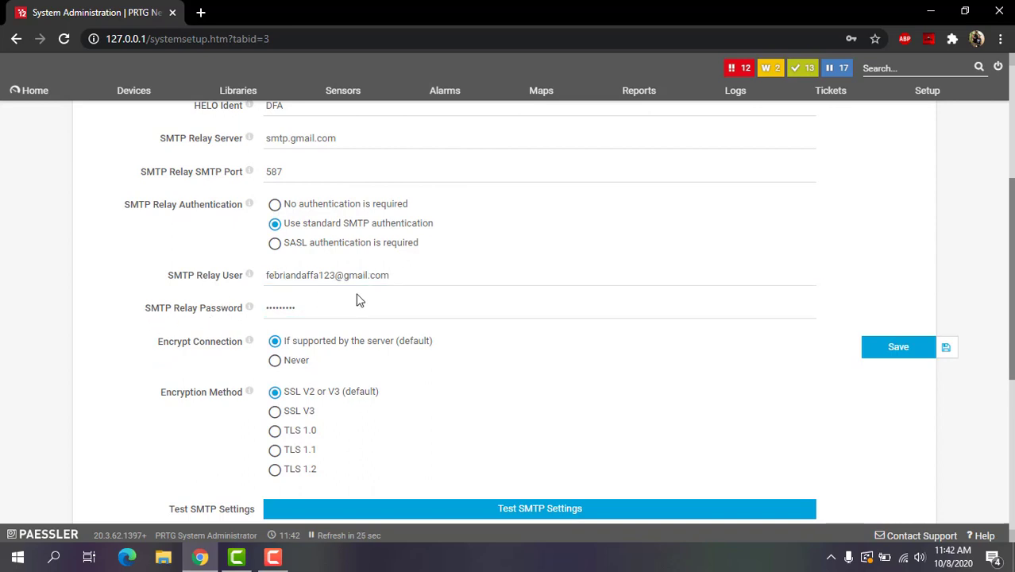
scroll(528, 328, down, 1)
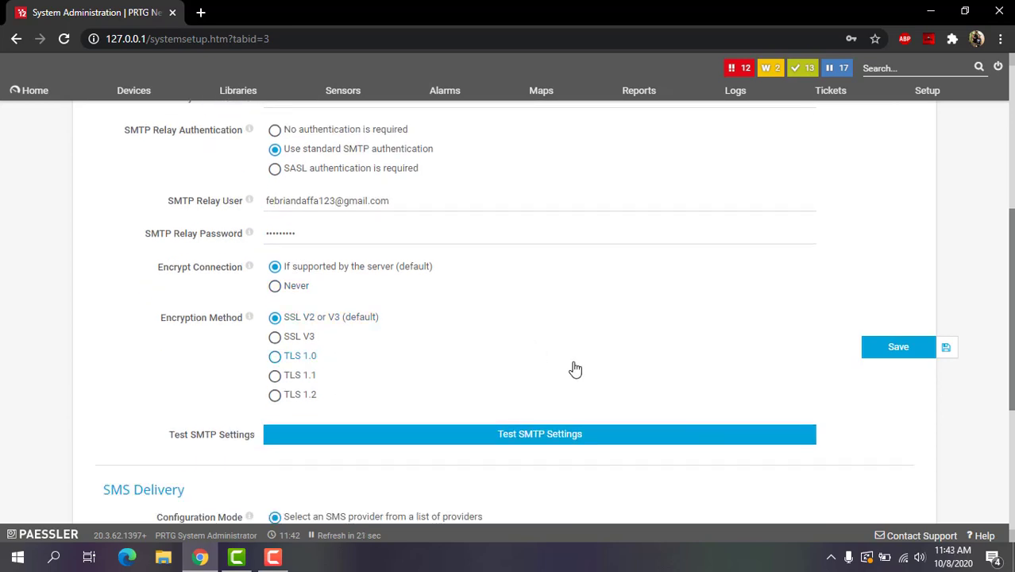
Send a PRTG SMTP test email to the relay account's own Gmail address and dismiss the notice
click(598, 445)
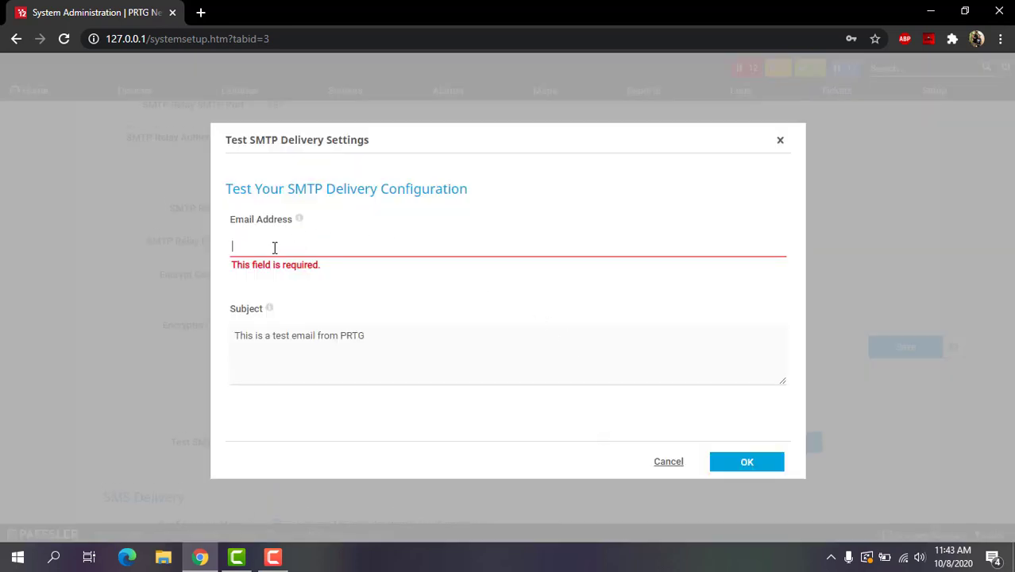
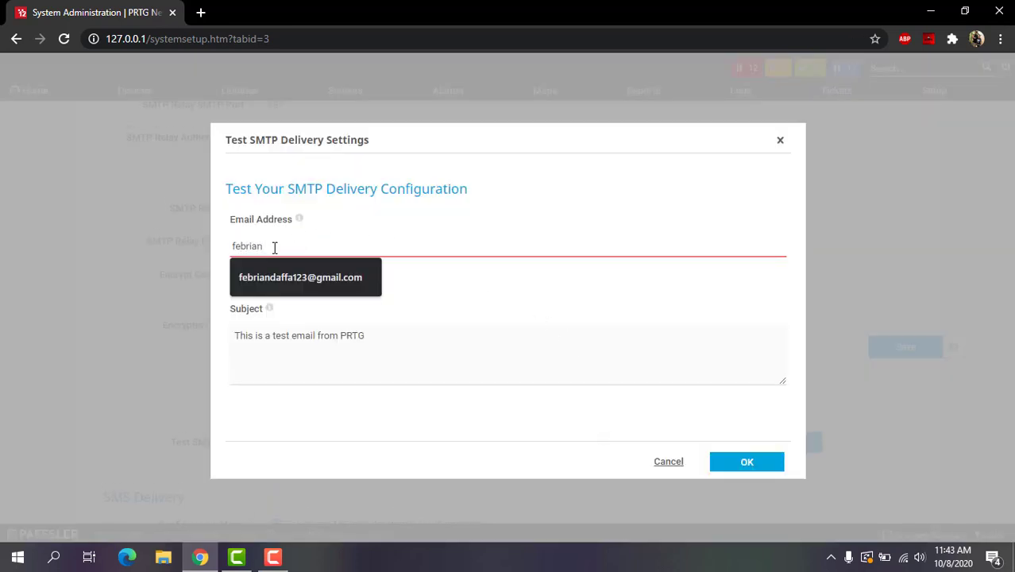
click(299, 277)
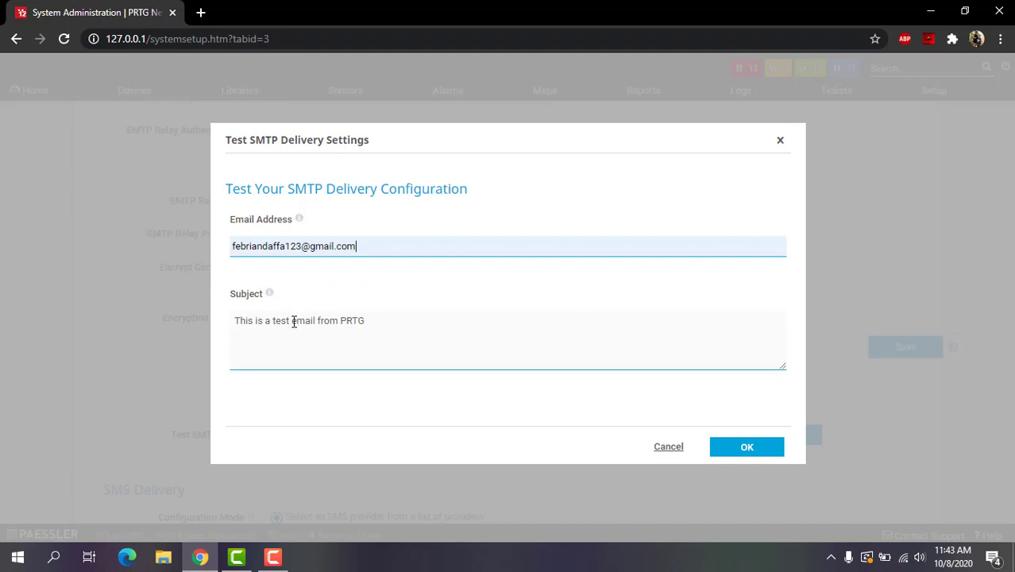
click(747, 448)
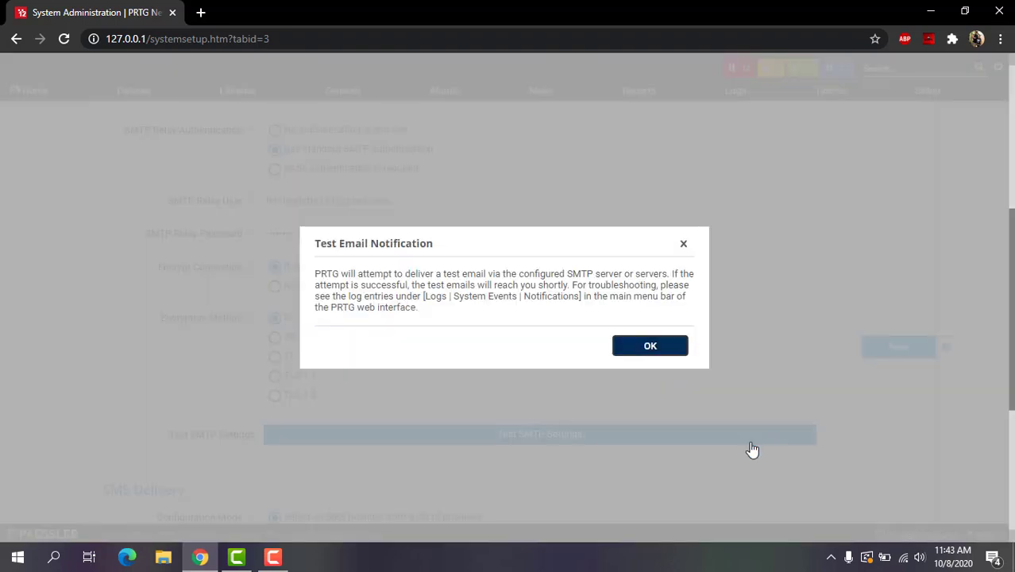
click(656, 354)
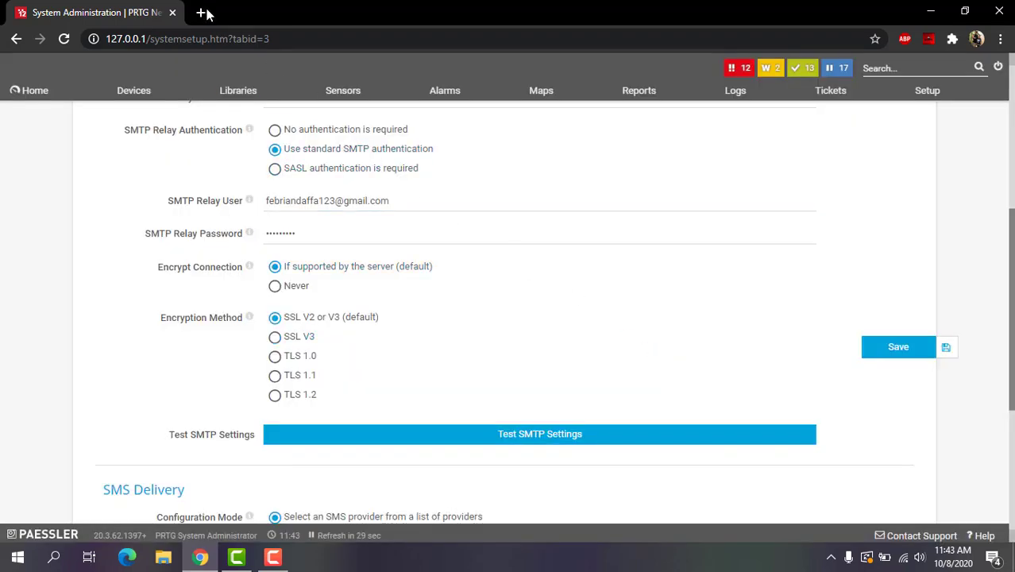
Open Gmail in a new tab and refresh the inbox for the test email
click(202, 13)
text(gmail)
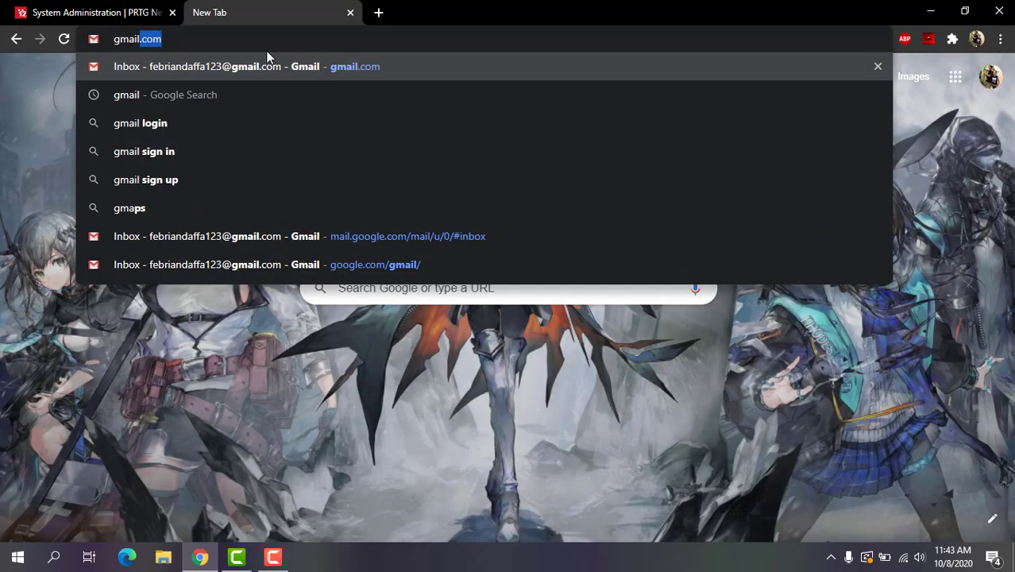
key(Return)
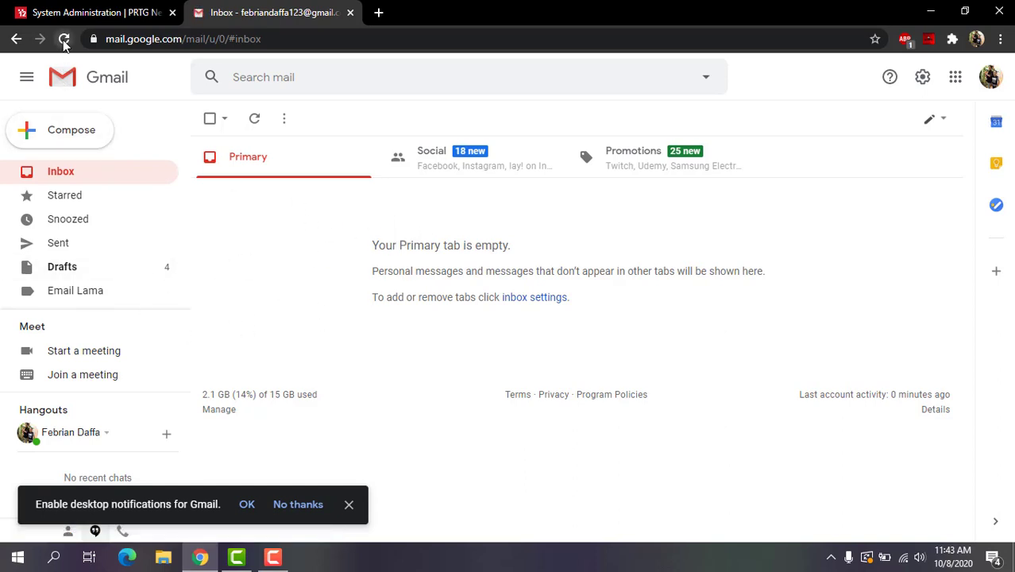
click(64, 40)
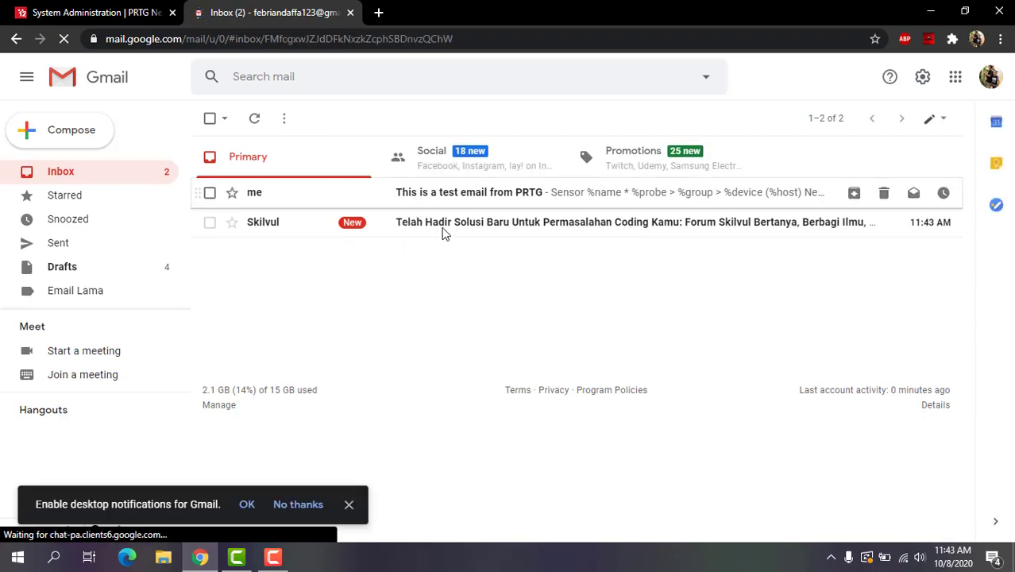
Read the delivered PRTG test email, then return to the inbox and the PRTG settings tab
click(442, 193)
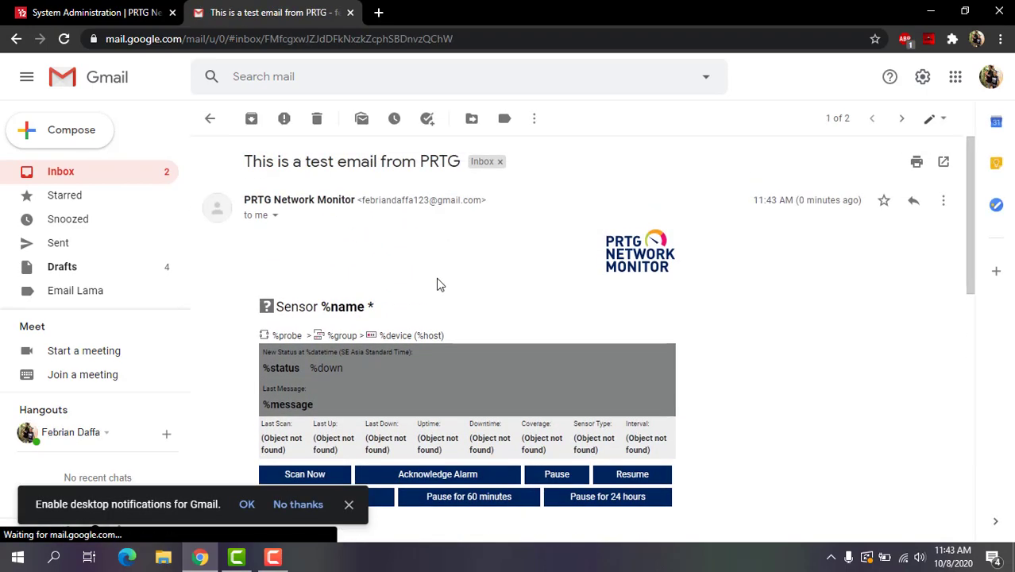
scroll(449, 290, down, 4)
scroll(479, 329, up, 2)
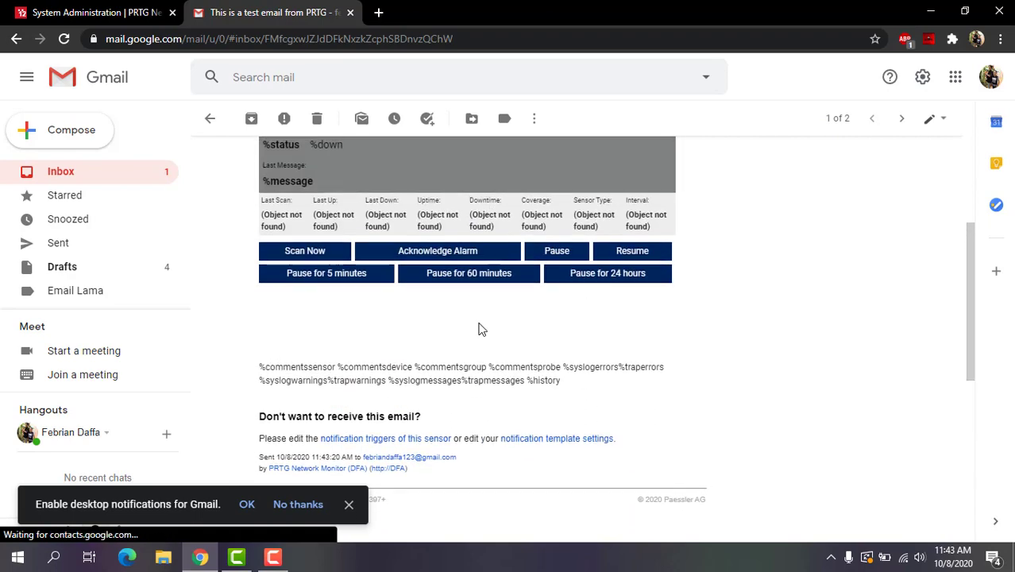
scroll(479, 327, up, 3)
key(alt+Left)
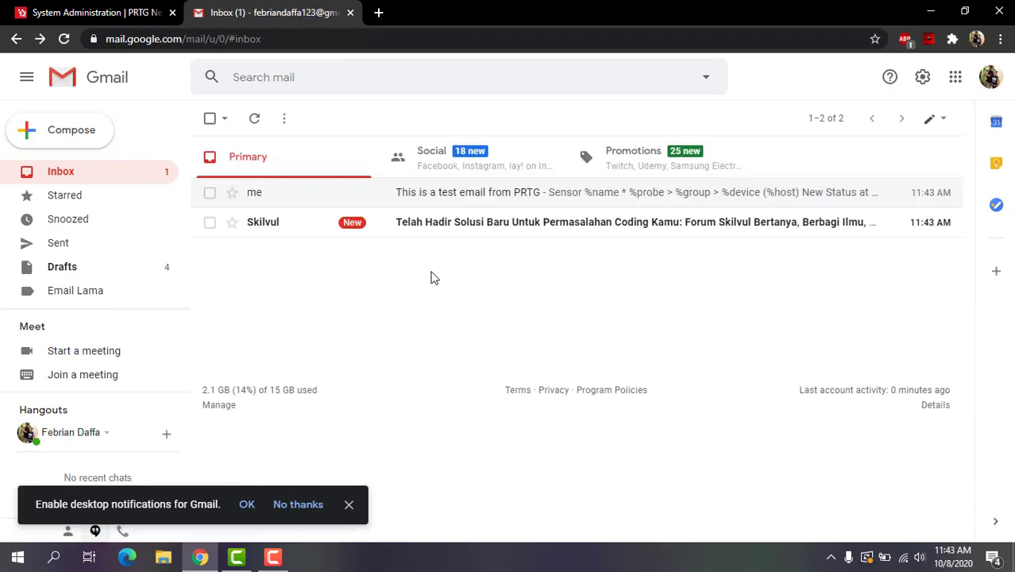
click(35, 12)
scroll(469, 266, up, 1)
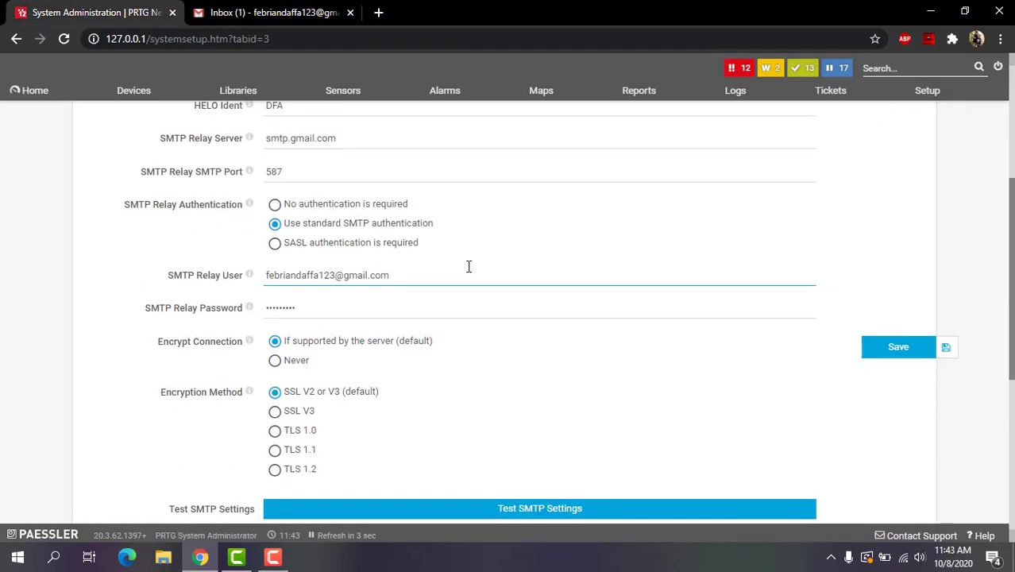
Save the SMTP relay delivery settings and check Gmail for the new csp1 Ping Down alert
scroll(569, 302, down, 1)
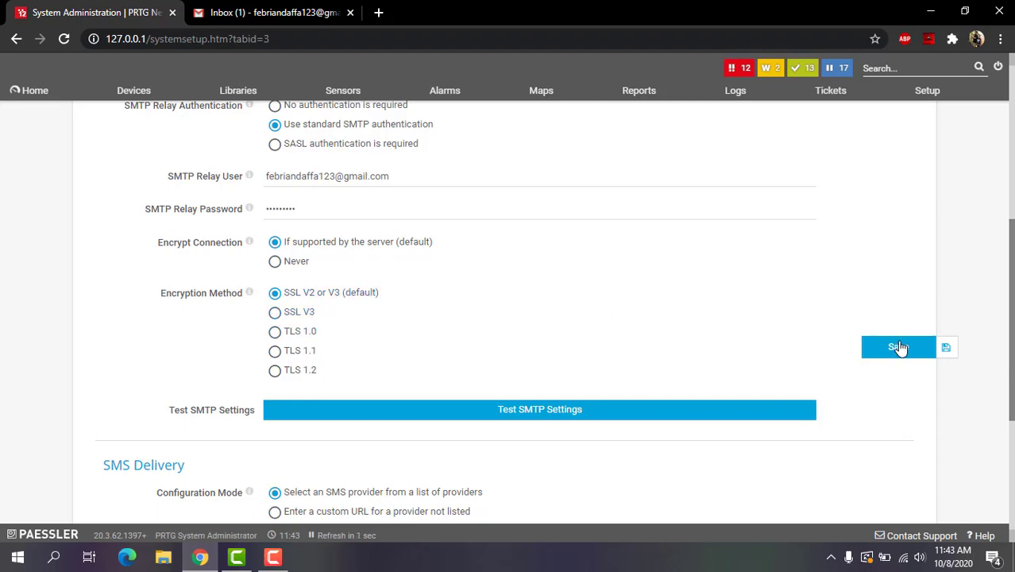
click(897, 347)
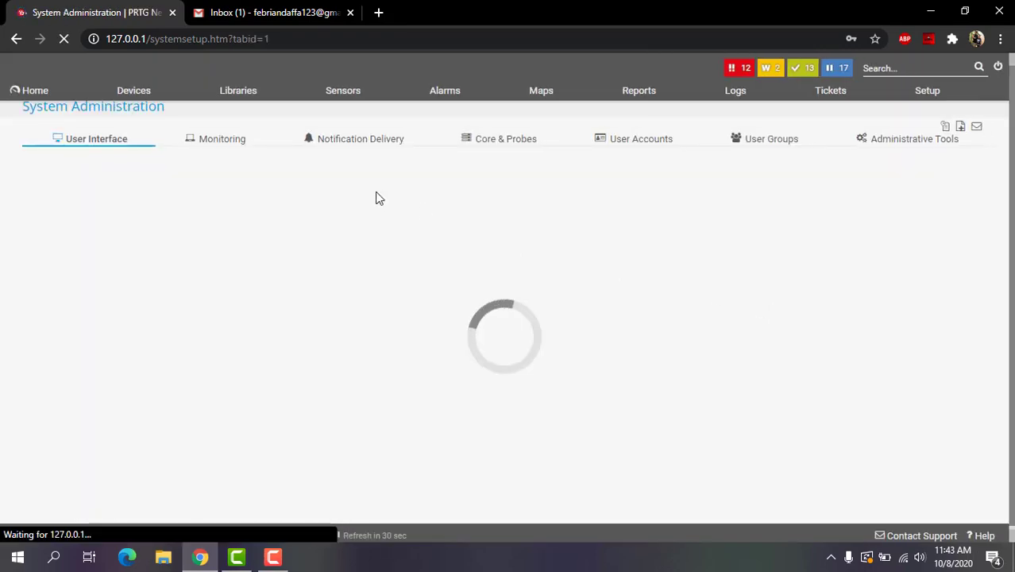
click(254, 12)
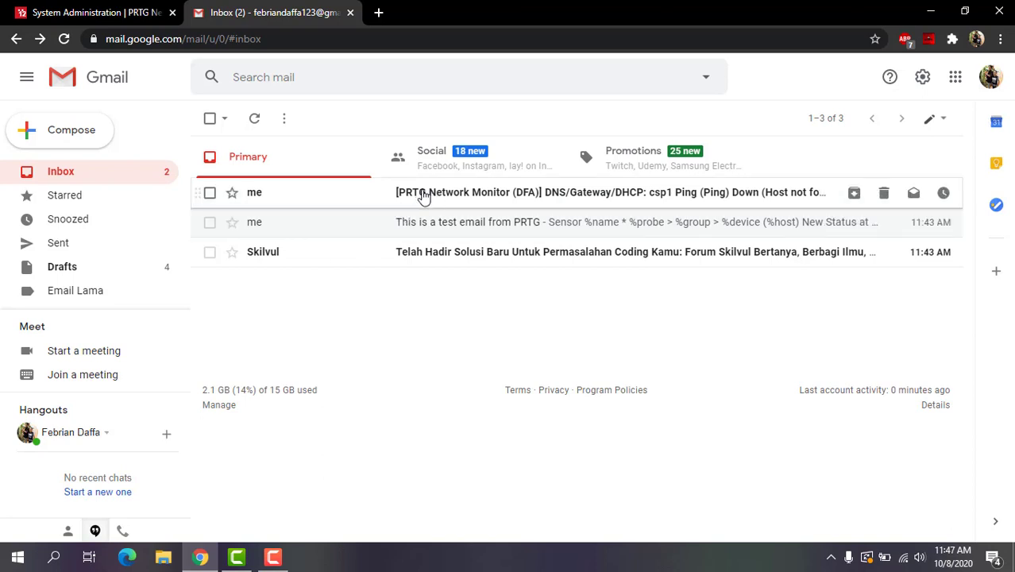
Read through the csp1 Ping sensor Down alert email, then go back to the inbox
click(424, 194)
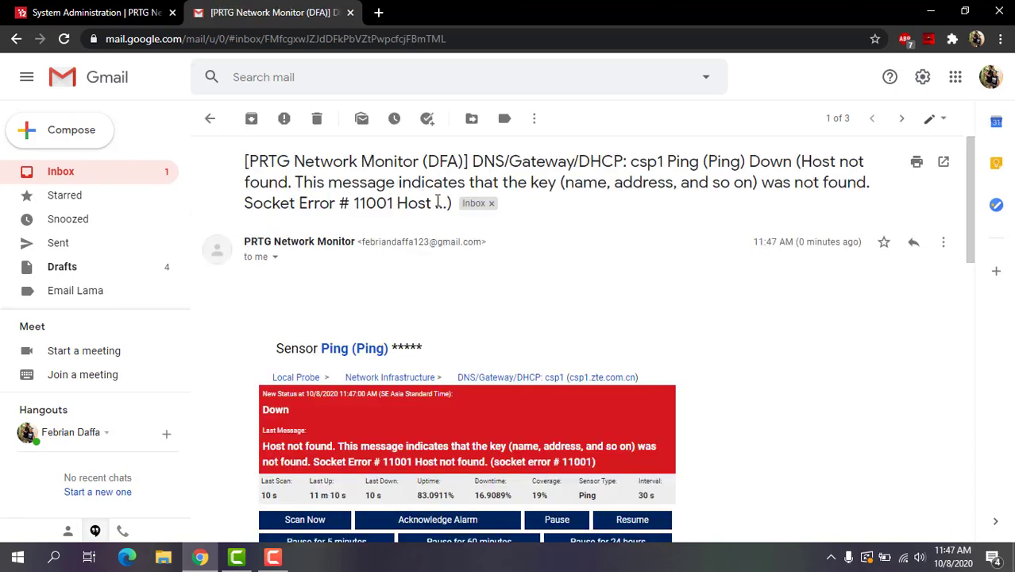
scroll(465, 281, down, 3)
scroll(364, 284, up, 2)
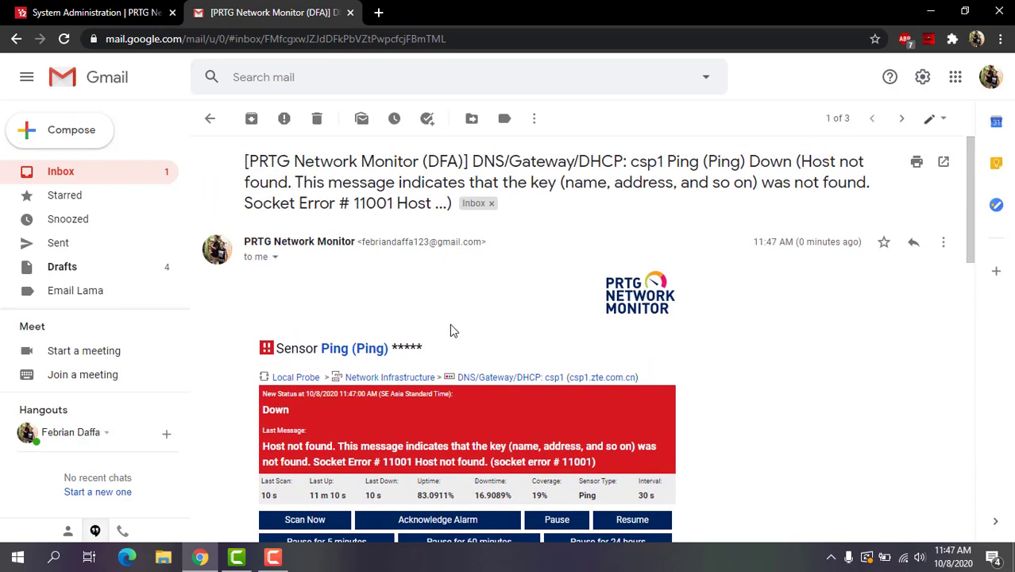
scroll(305, 294, down, 1)
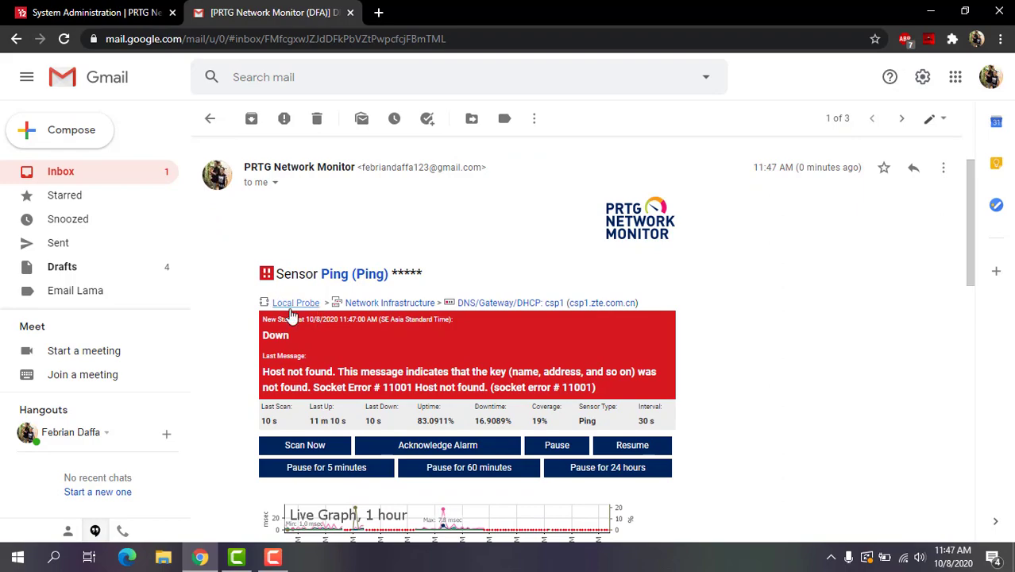
scroll(309, 348, down, 6)
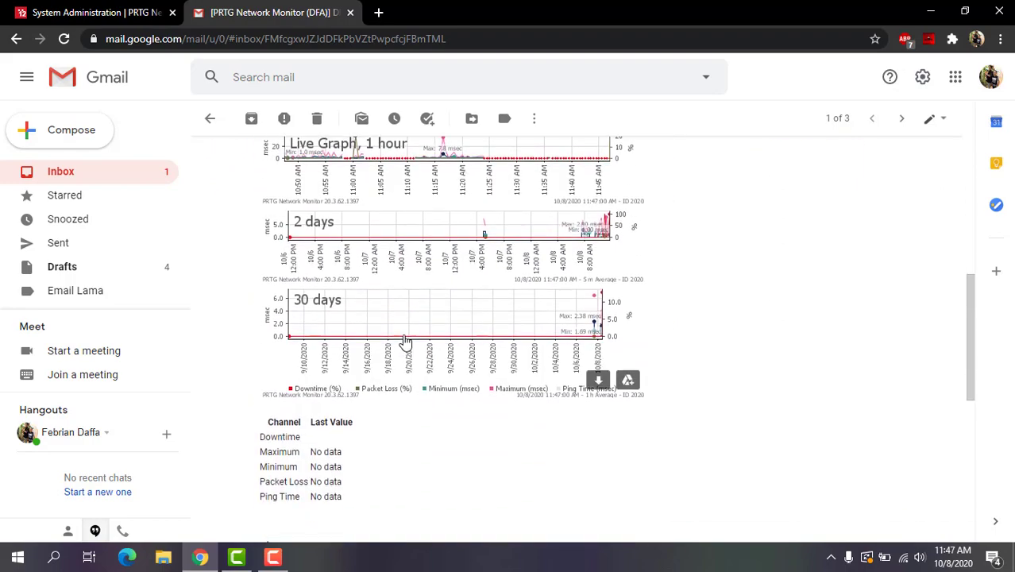
scroll(411, 361, down, 3)
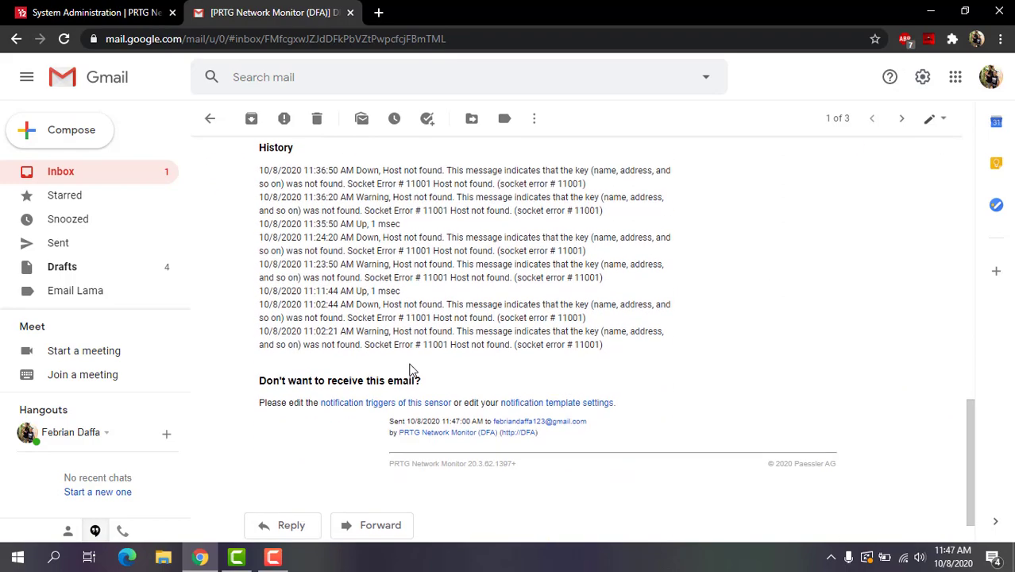
scroll(411, 368, up, 3)
scroll(411, 368, up, 10)
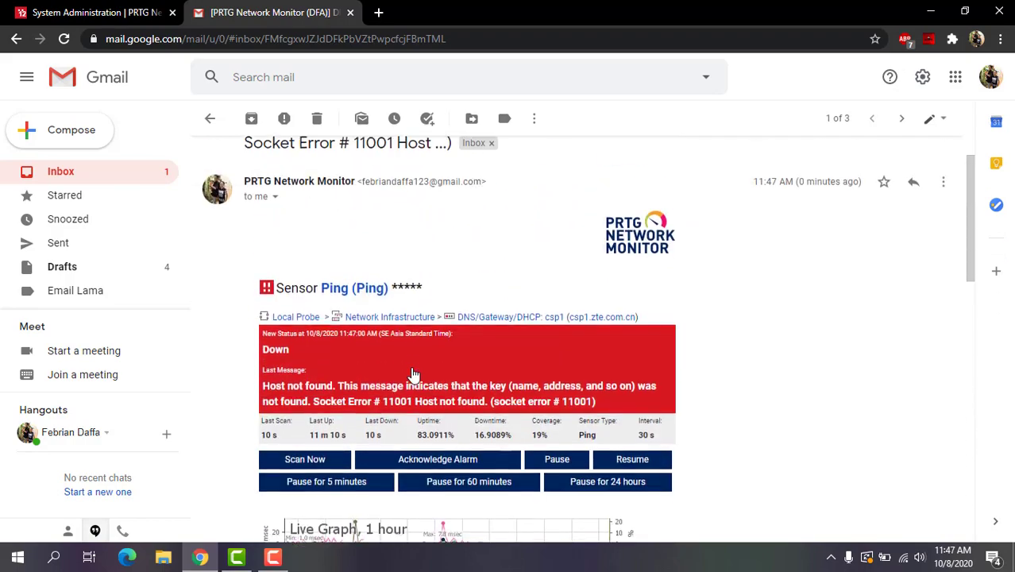
scroll(413, 374, down, 10)
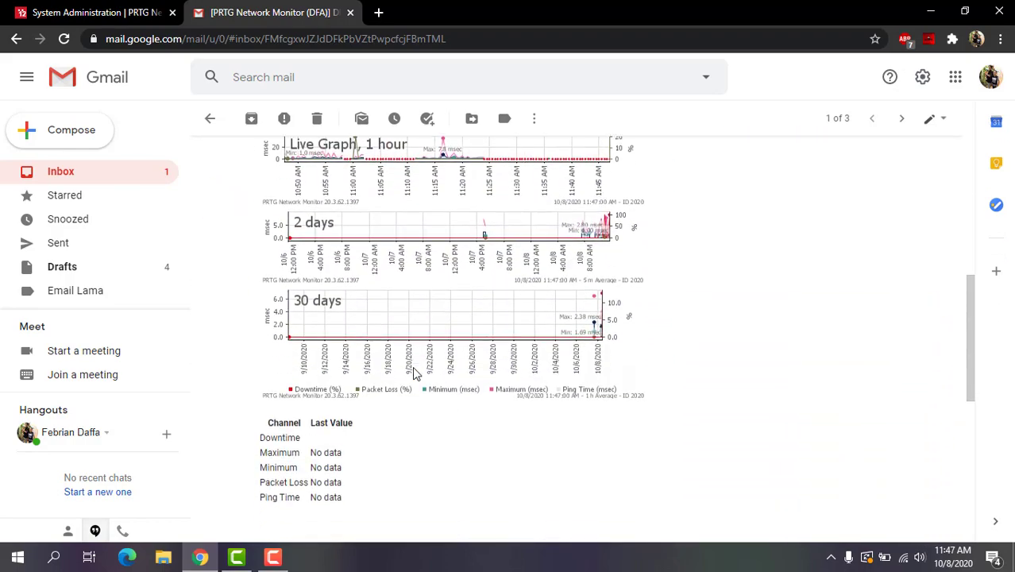
scroll(417, 335, down, 2)
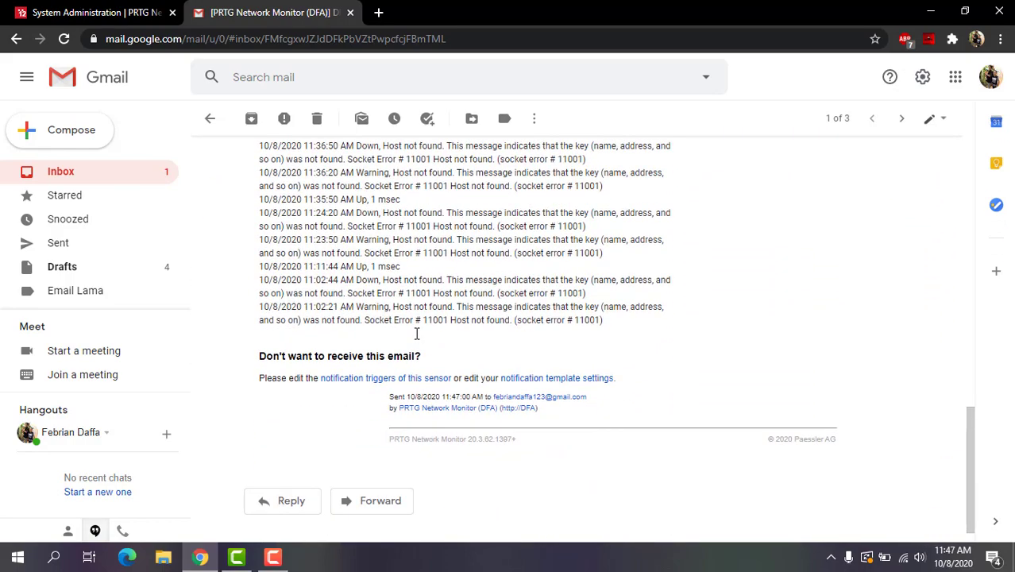
key(alt+Left)
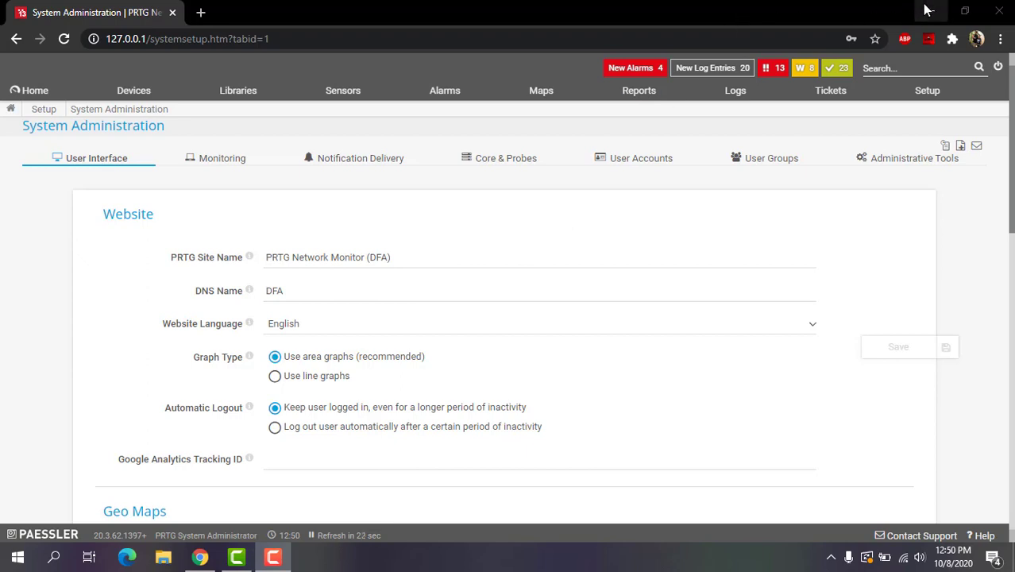
Minimize Chrome and launch Oracle VM VirtualBox Manager from the desktop icon
click(932, 4)
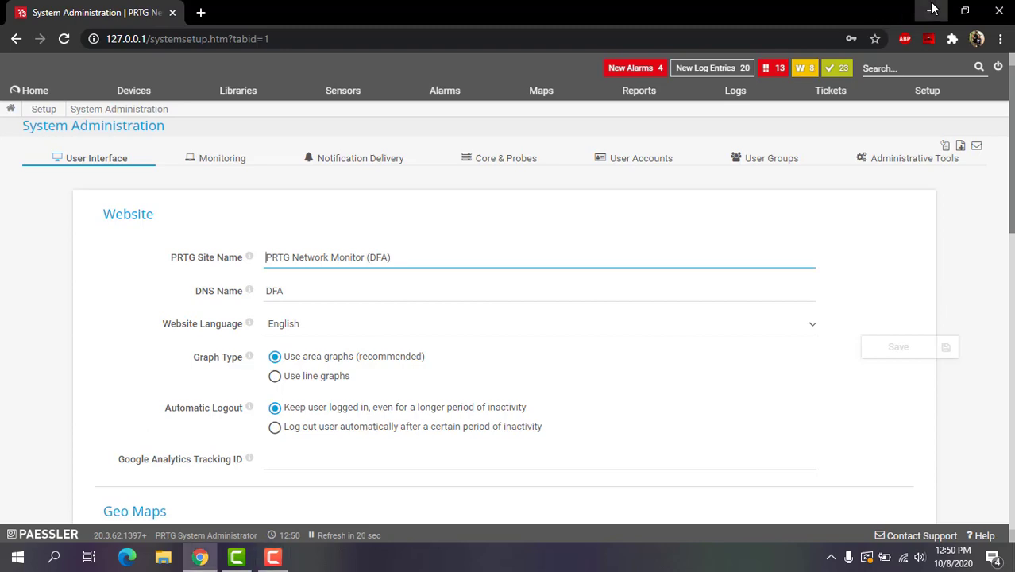
click(933, 8)
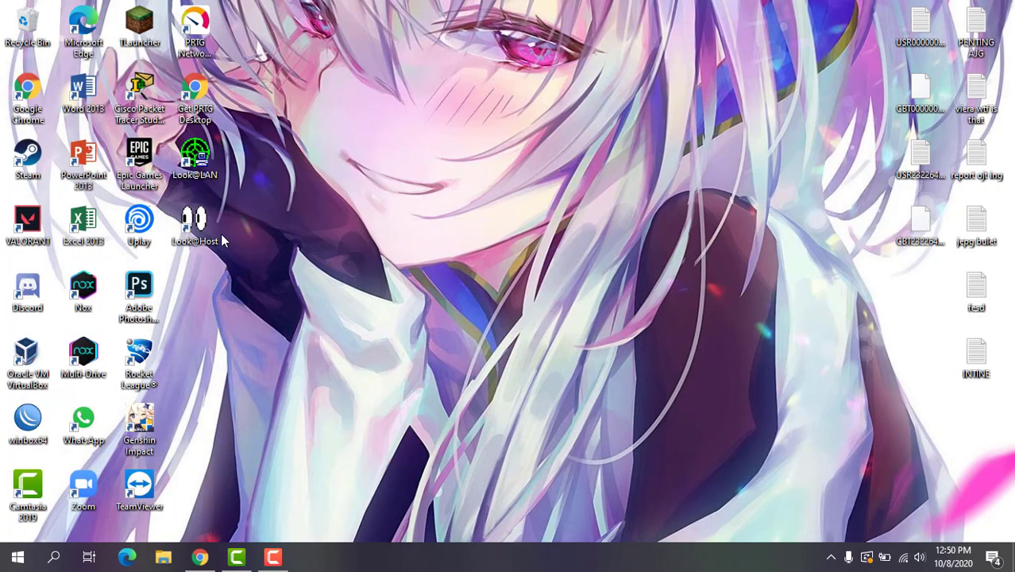
double_click(26, 357)
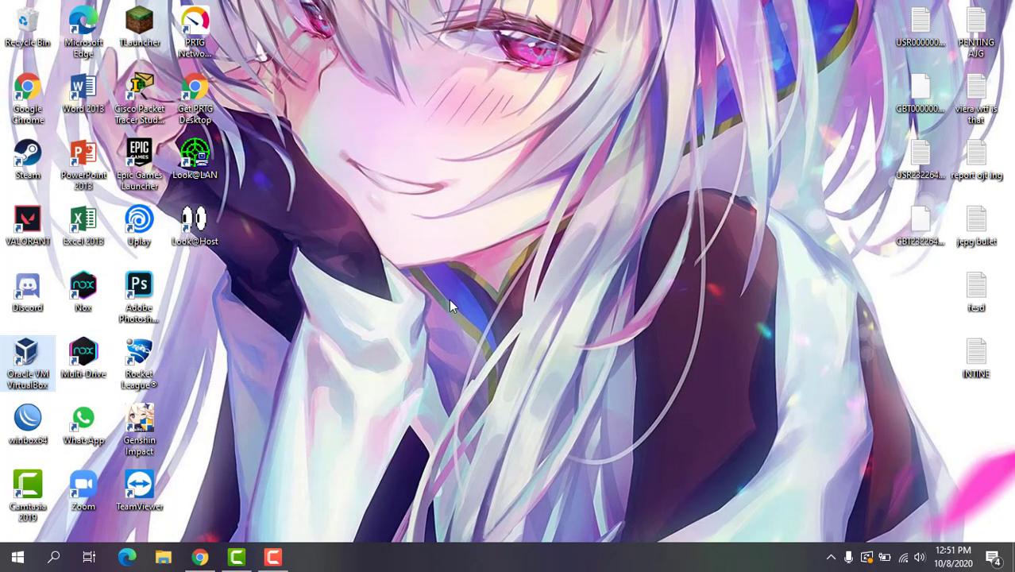
scroll(237, 371, down, 1)
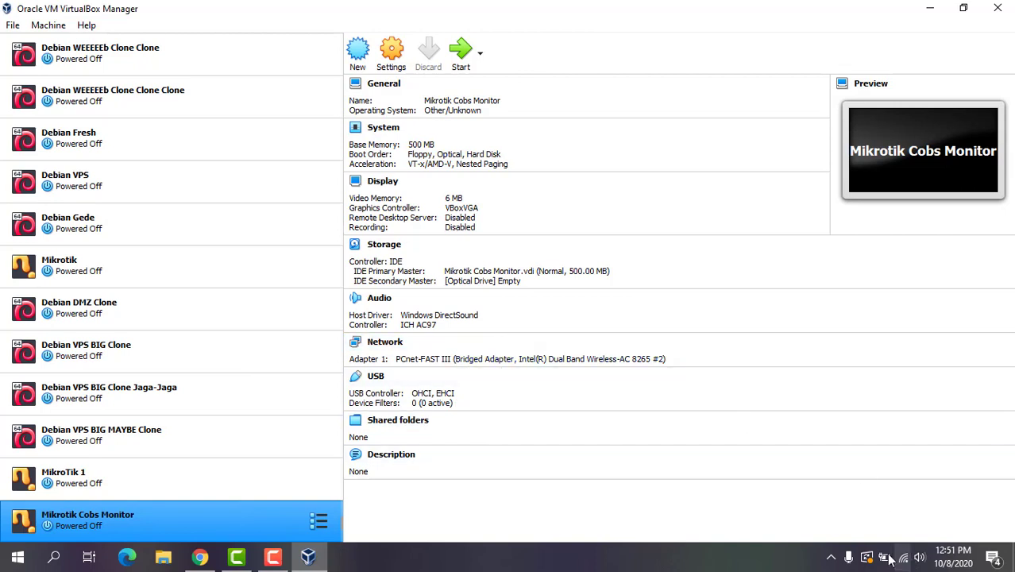
Boot the Mikrotik Cobs Monitor VM and log in as admin with an empty password
click(459, 57)
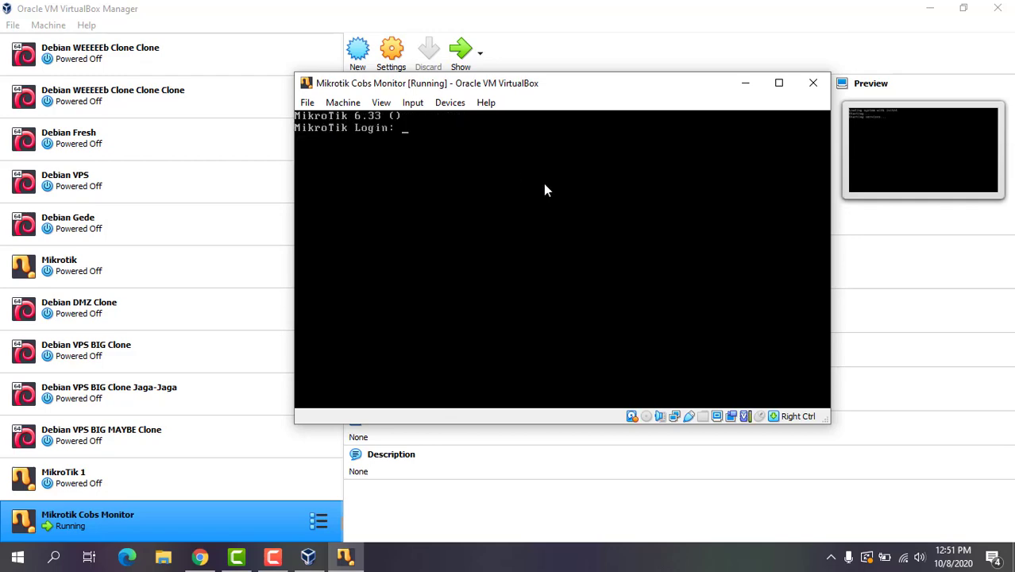
text(admin)
key(Return)
key(Return)
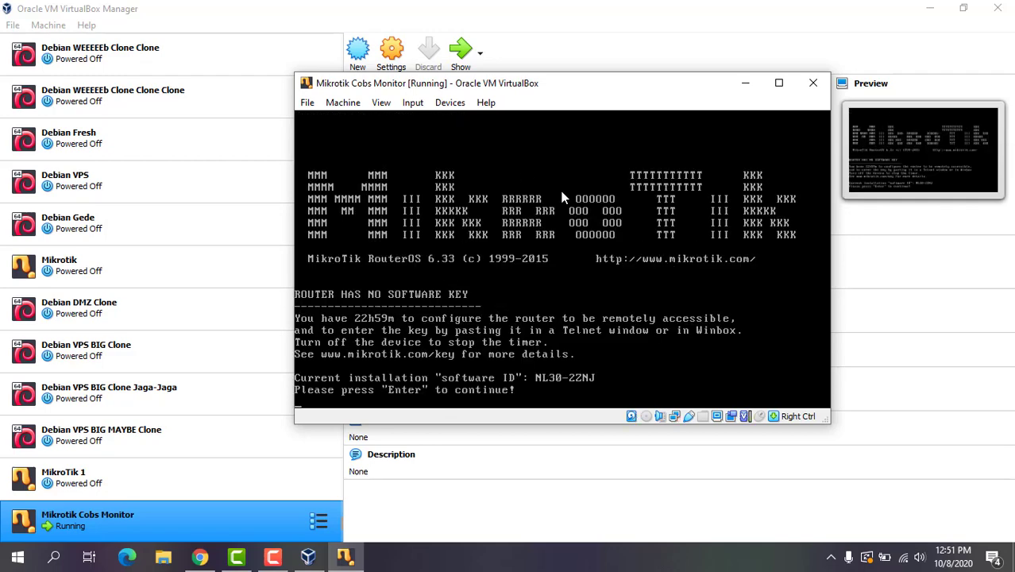
key(Return)
Run 'ip address print' to confirm 192.168.1.5/24 on ether1, then return to Chrome
text(i)
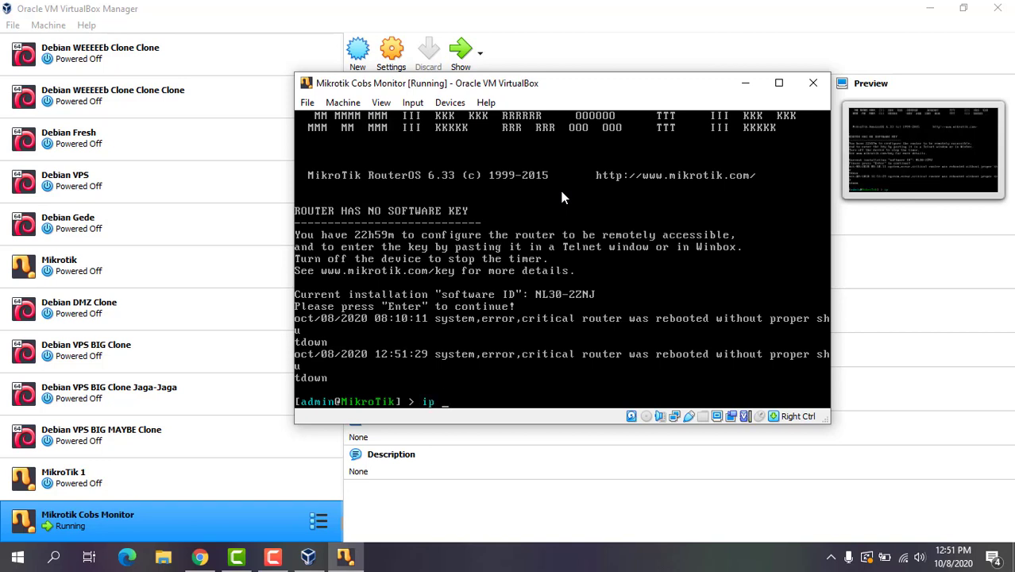
text(p address pr)
key(Return)
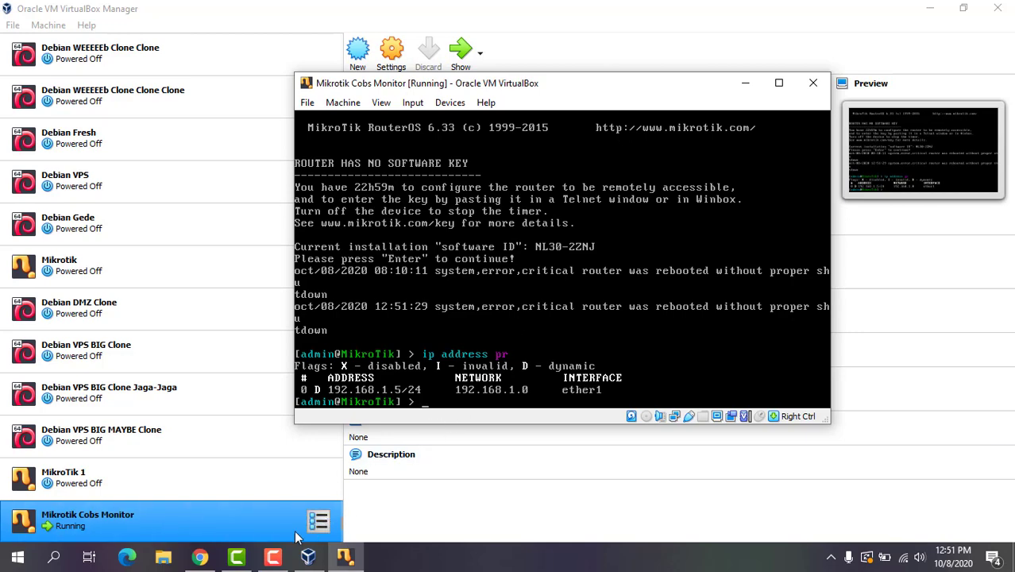
click(200, 556)
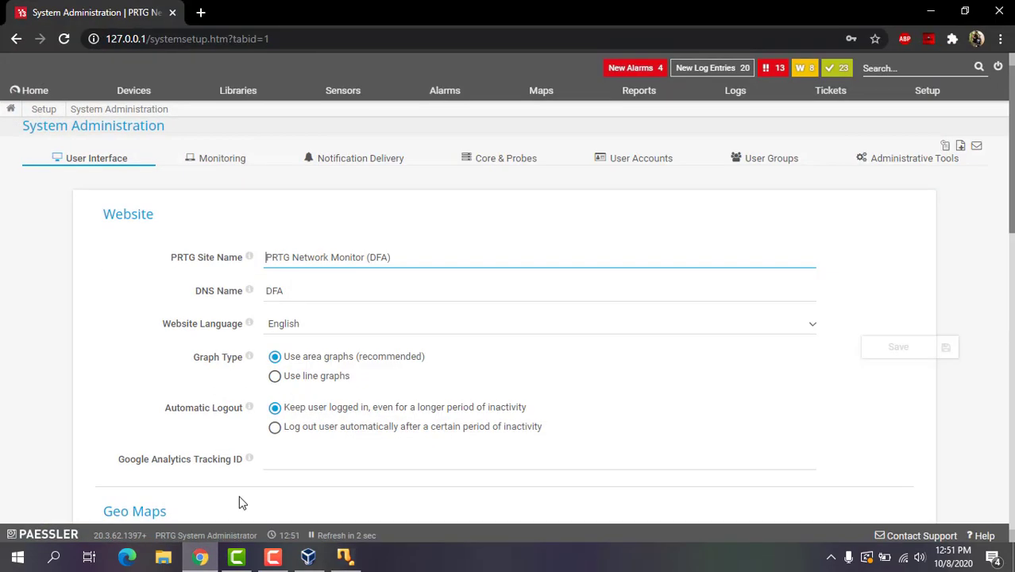
Open the Devices tree and start adding a device to the HyperV Virtual Machines group
click(142, 95)
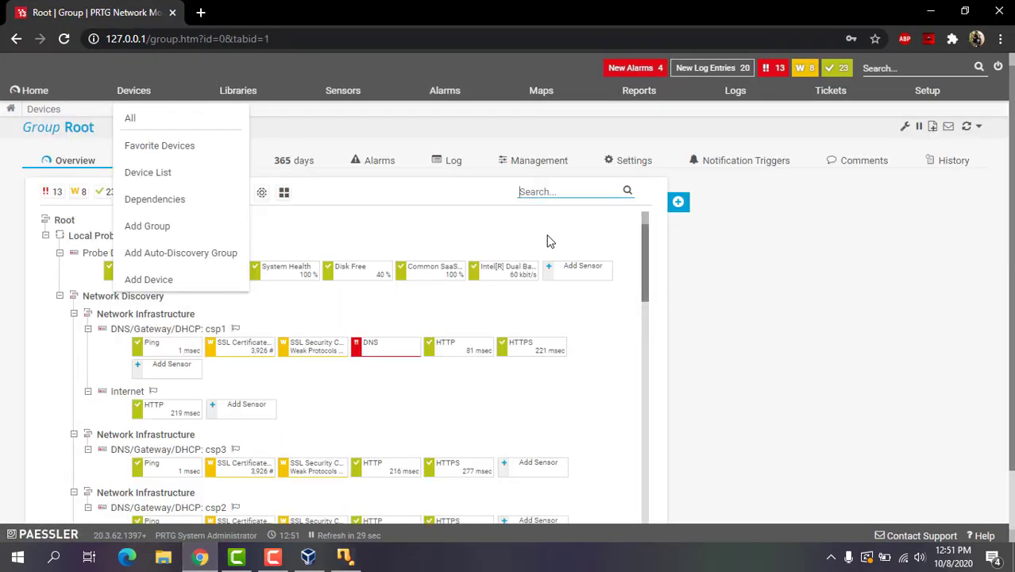
scroll(556, 334, down, 1)
scroll(556, 357, down, 5)
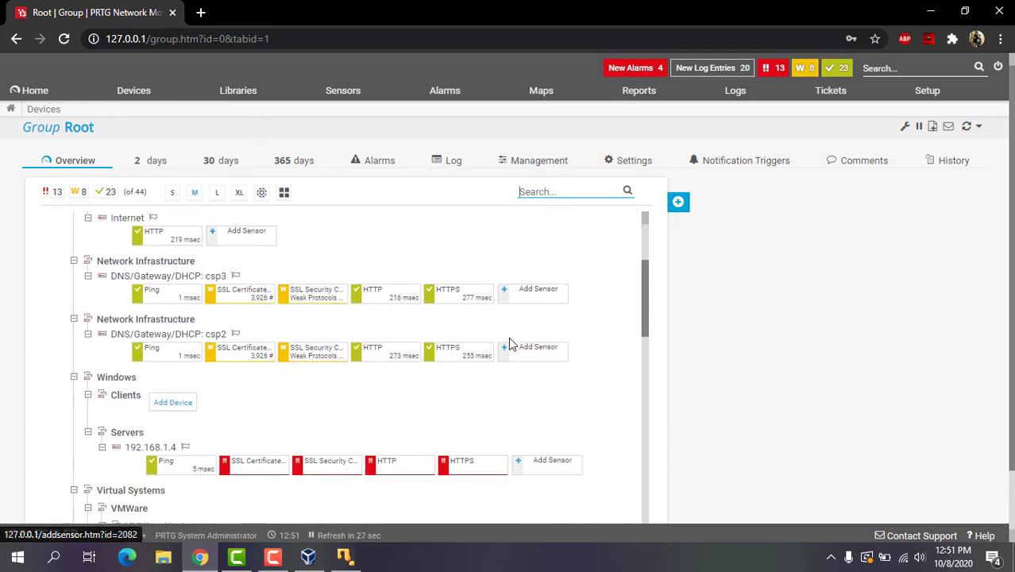
scroll(147, 413, down, 3)
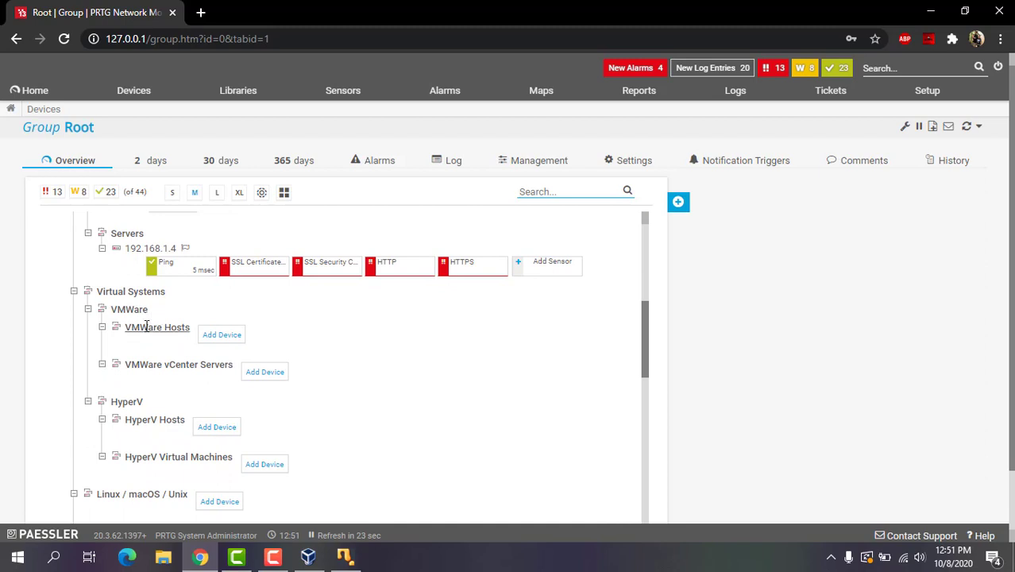
scroll(136, 320, down, 1)
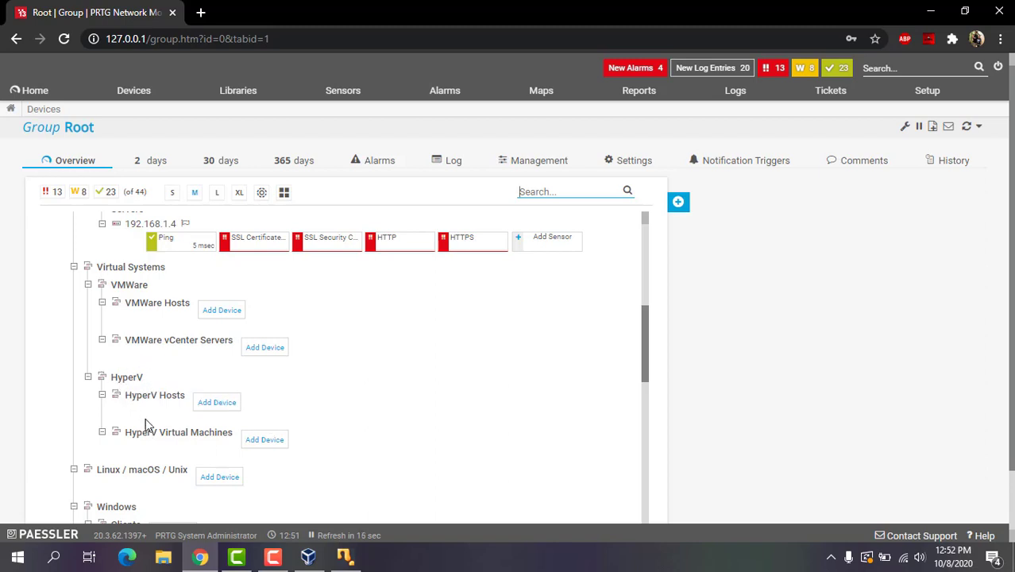
click(277, 446)
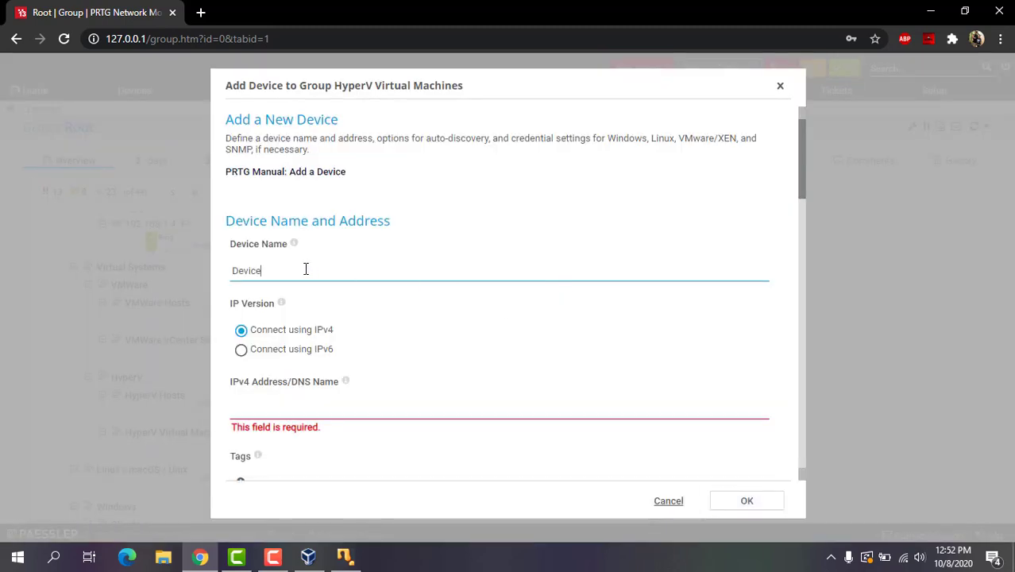
Create the device 'Mikrotik Virtual' with IPv4 address 192.168.1.5
key(BackSpace)
key(BackSpace)
key(BackSpace)
key(BackSpace)
key(BackSpace)
text(M)
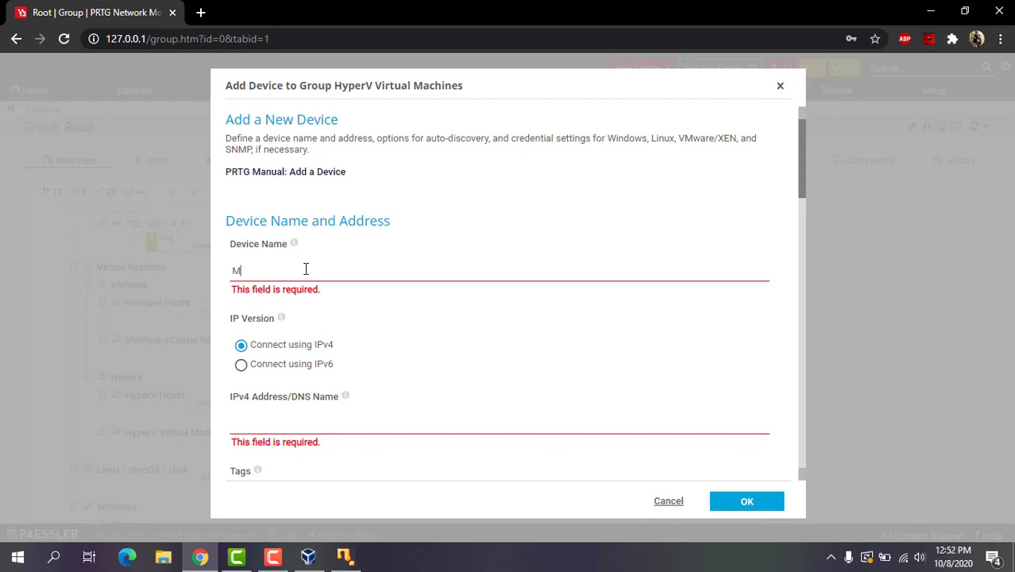
text(ikrotik Virtual)
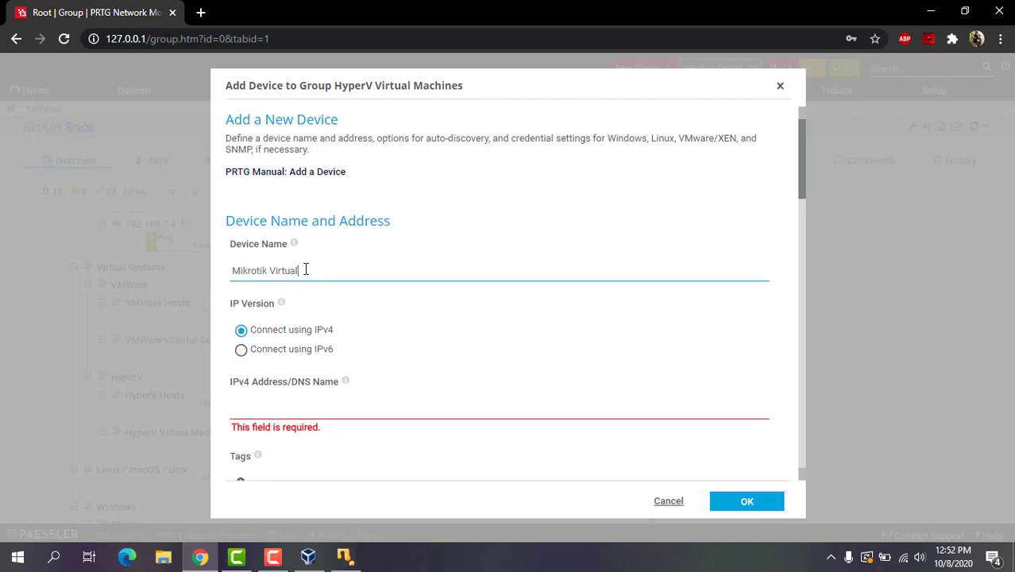
scroll(306, 270, down, 3)
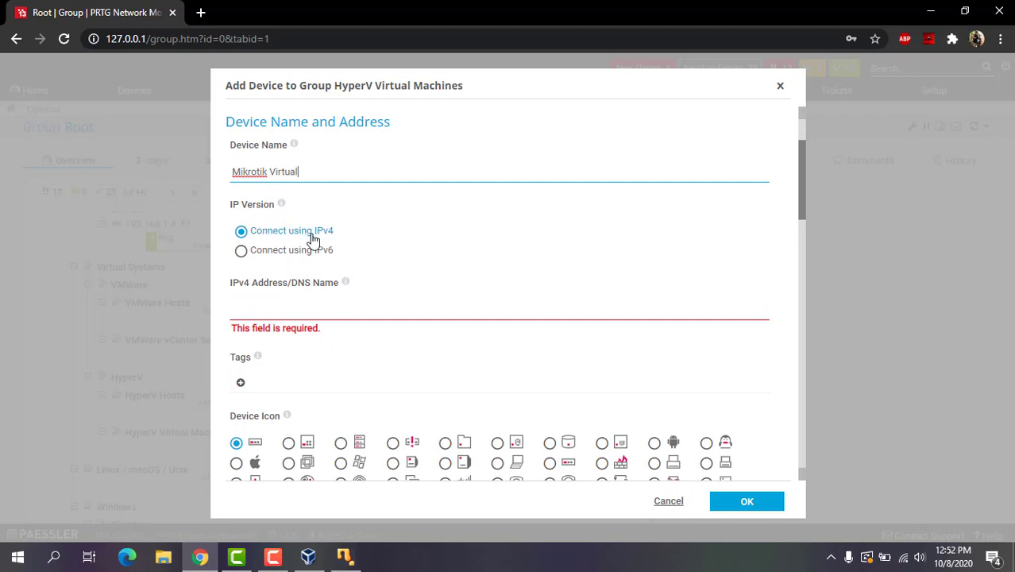
click(320, 308)
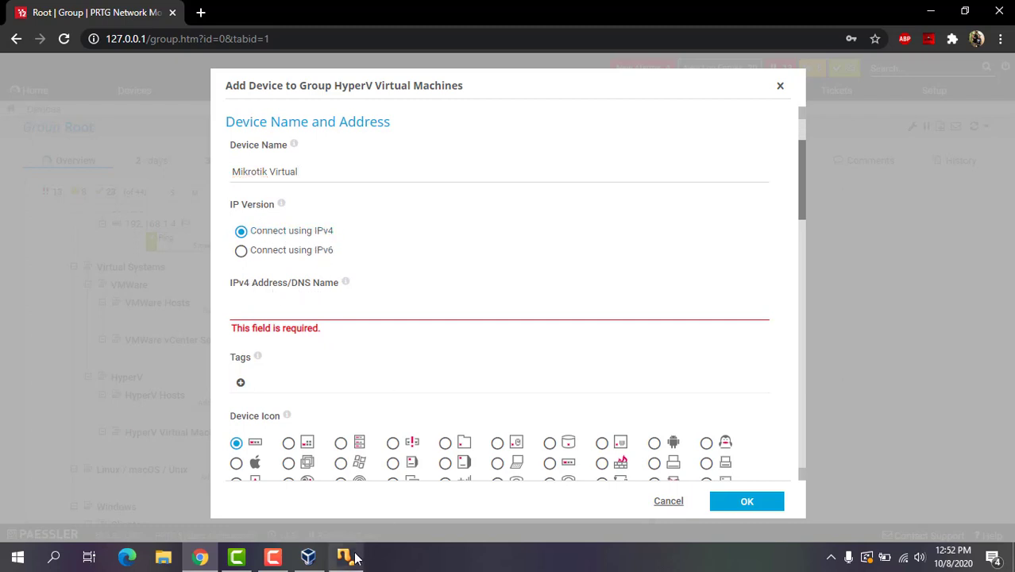
text(192.168.1.5)
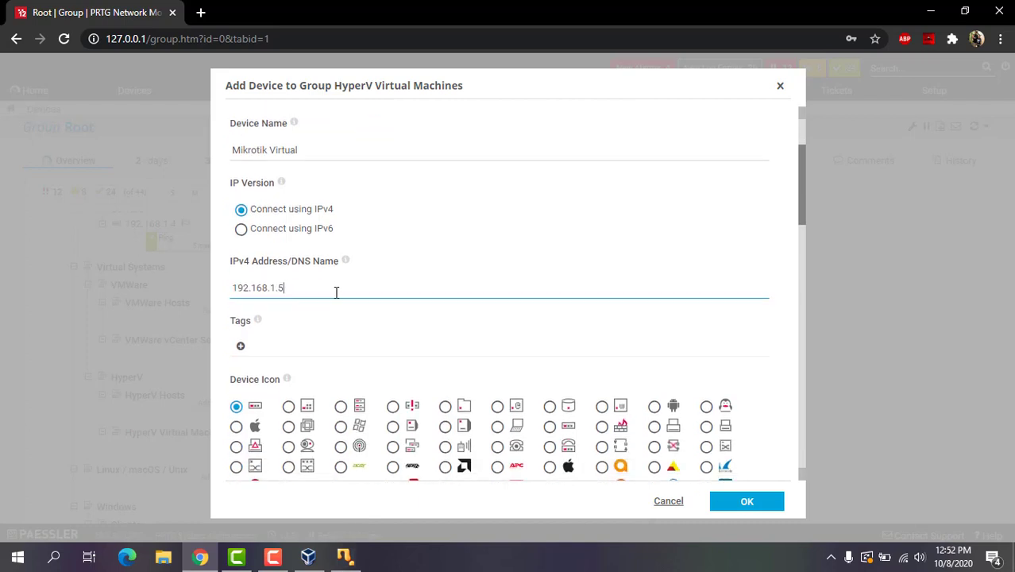
scroll(336, 290, down, 5)
scroll(402, 309, down, 10)
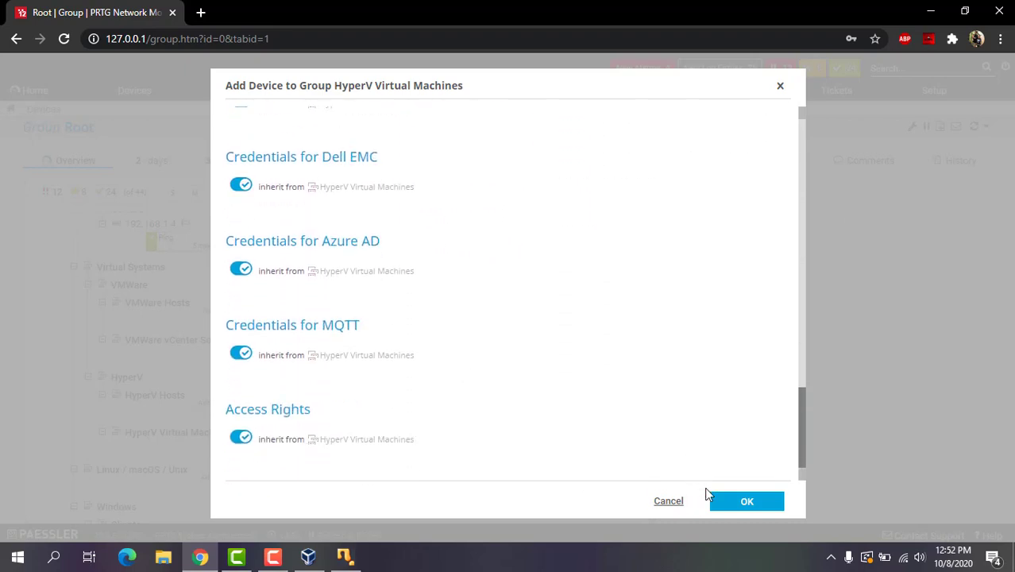
click(739, 502)
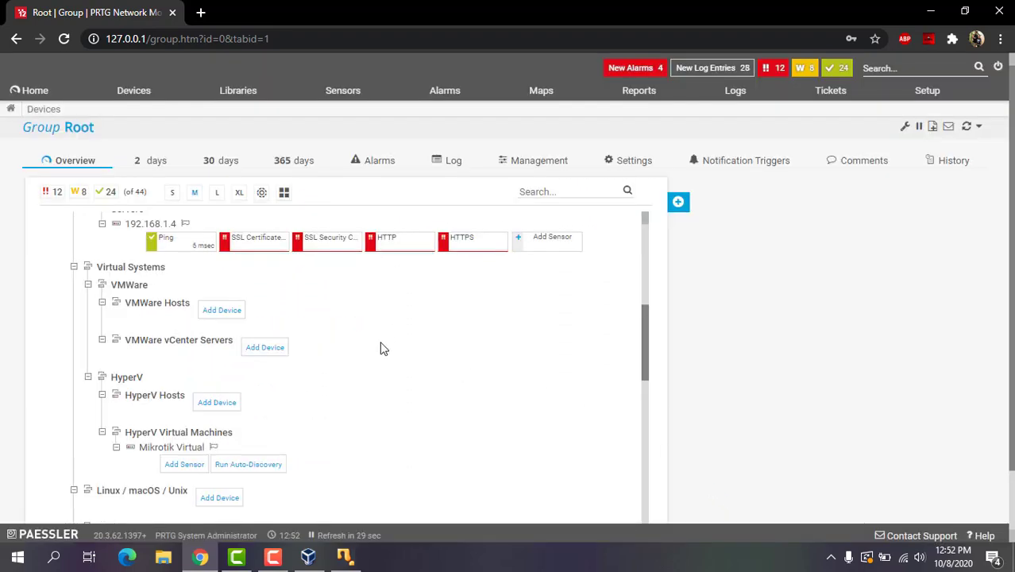
scroll(381, 347, down, 1)
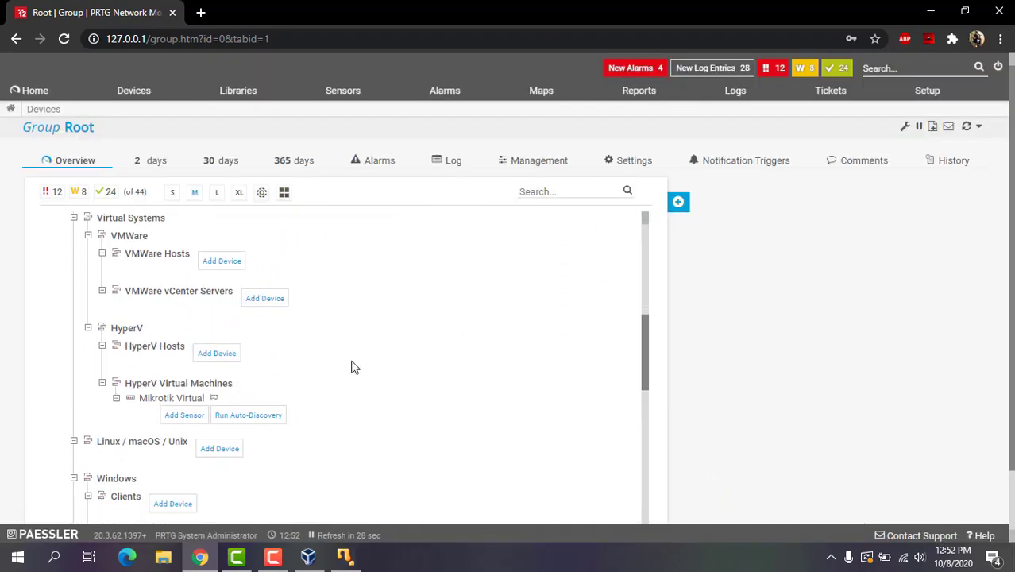
Add a Ping sensor to Mikrotik Virtual, filtering sensor types by Ping technology
click(183, 416)
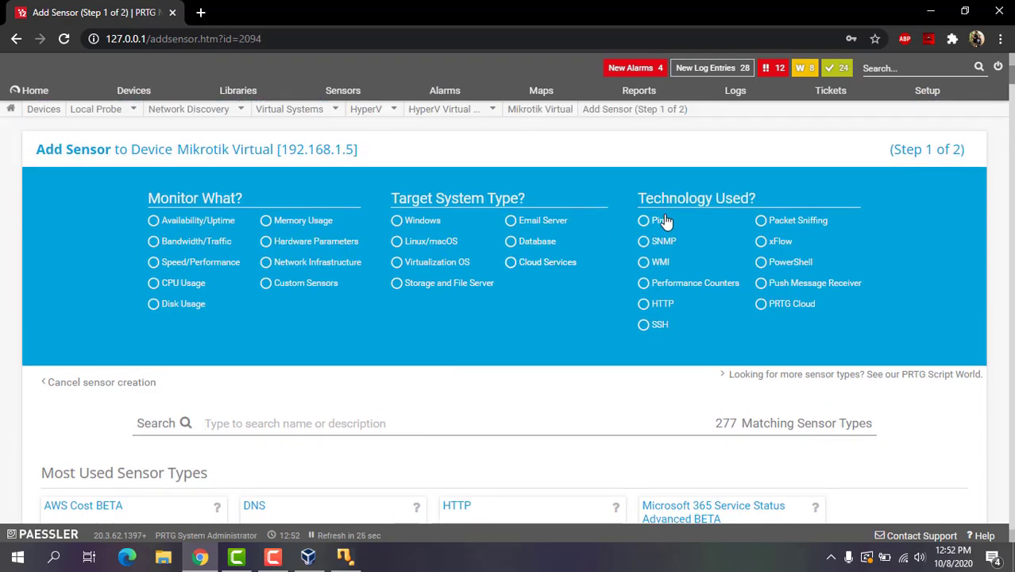
click(666, 220)
scroll(310, 348, down, 1)
scroll(310, 348, down, 2)
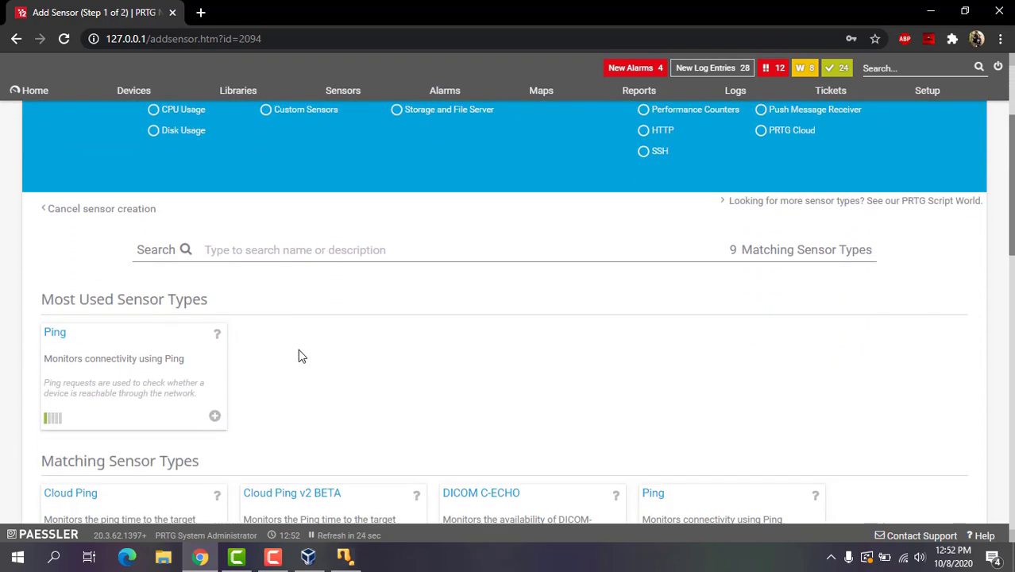
scroll(658, 208, up, 2)
scroll(412, 351, down, 3)
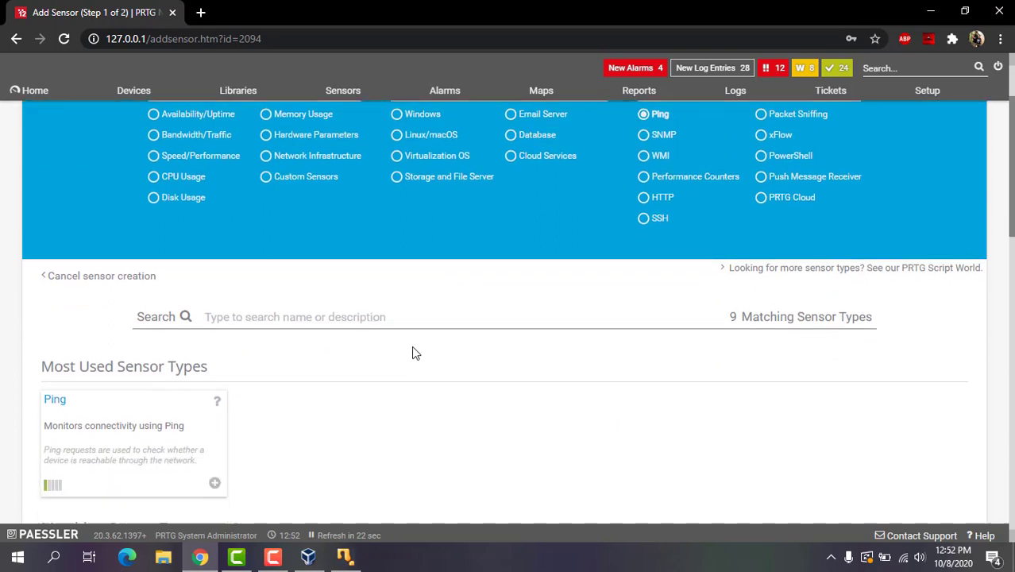
click(103, 310)
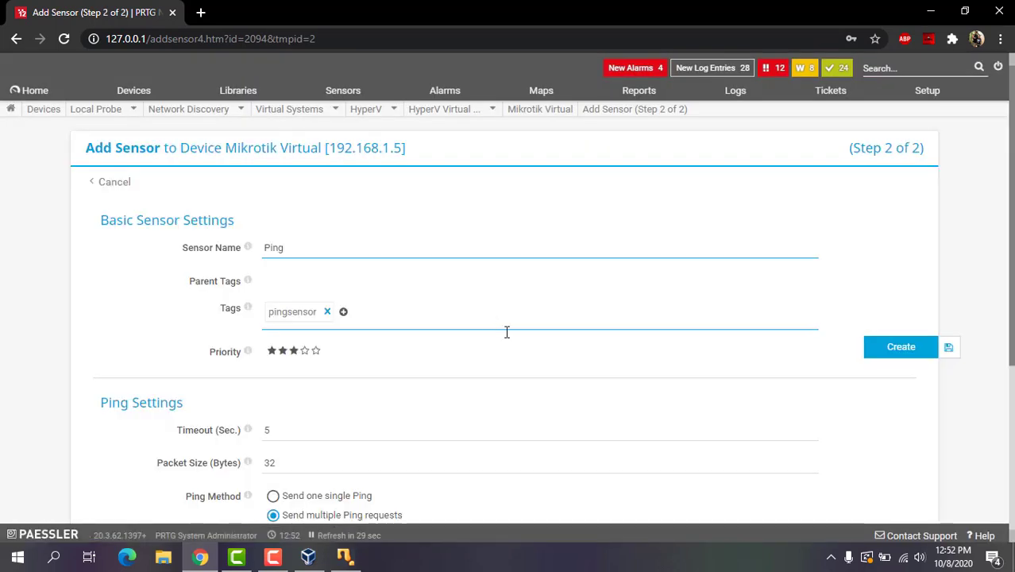
scroll(511, 337, down, 2)
click(901, 348)
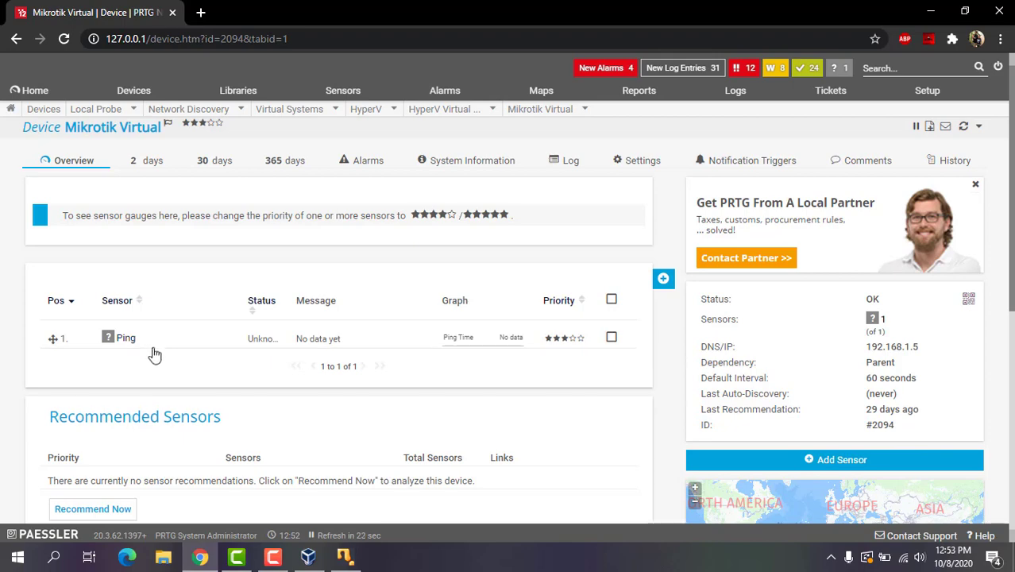
Open the Ping sensor's details showing OK status, 0 msec ping time and 0% packet loss
click(126, 338)
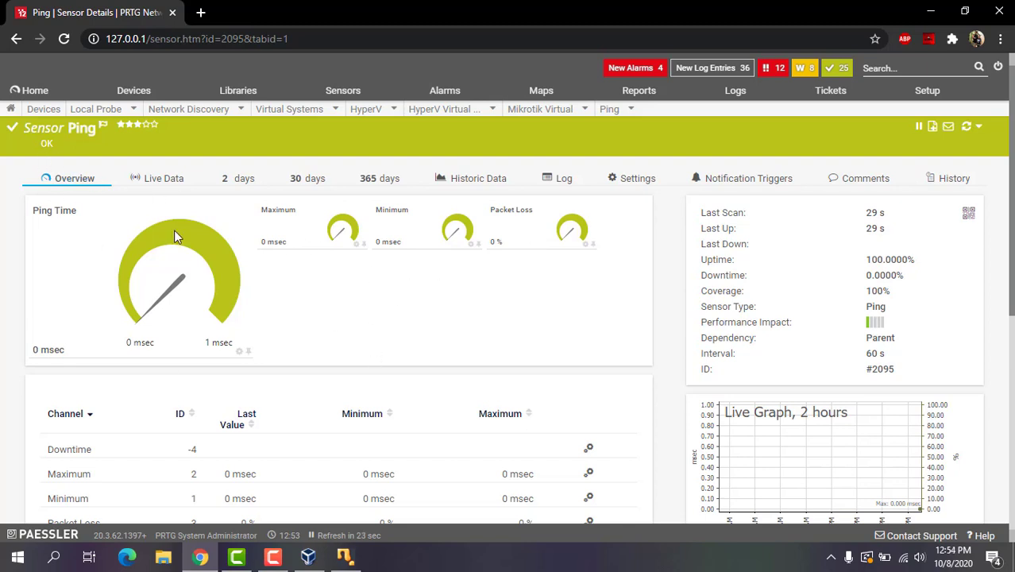
scroll(274, 301, down, 1)
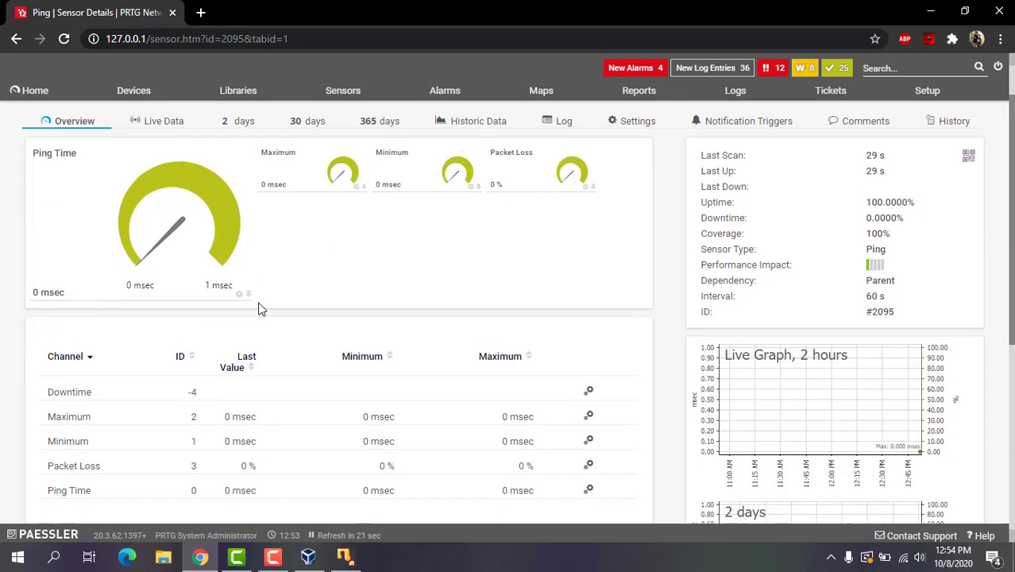
scroll(274, 306, up, 1)
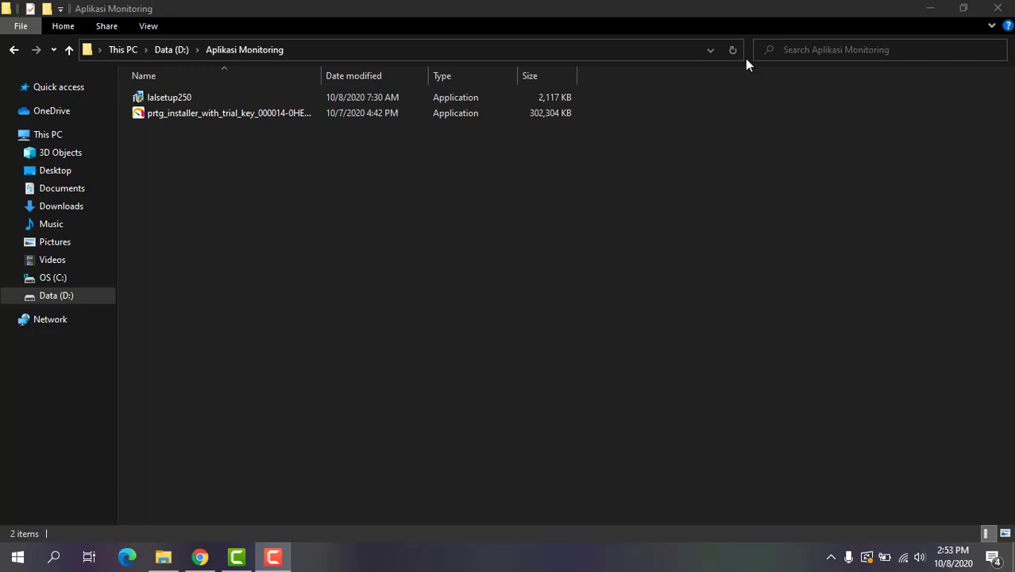
Launch Look@LAN and create profile 'Monitor Jaringan' on interface 192.168.1.2, starting the network scan
click(929, 8)
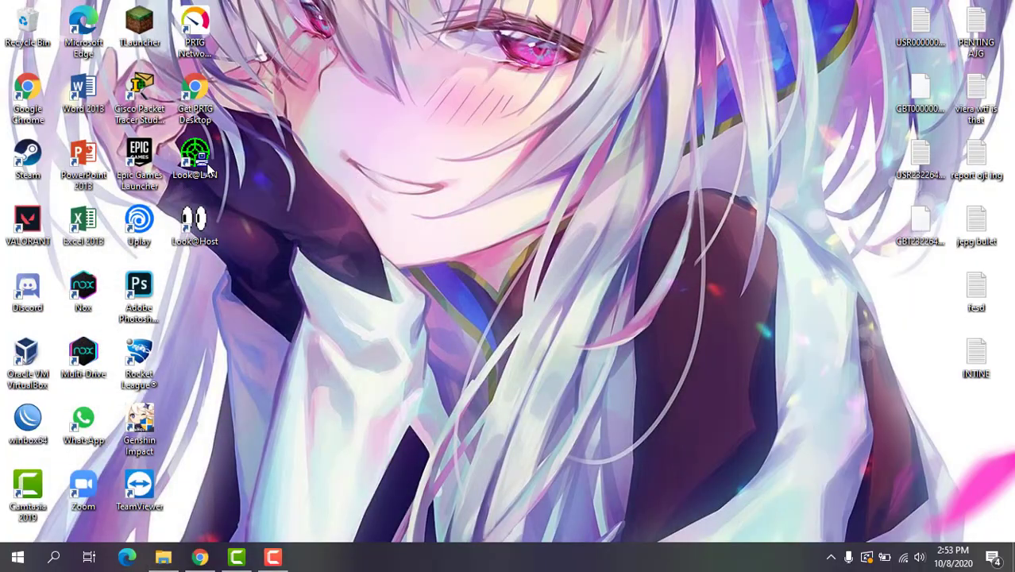
double_click(208, 167)
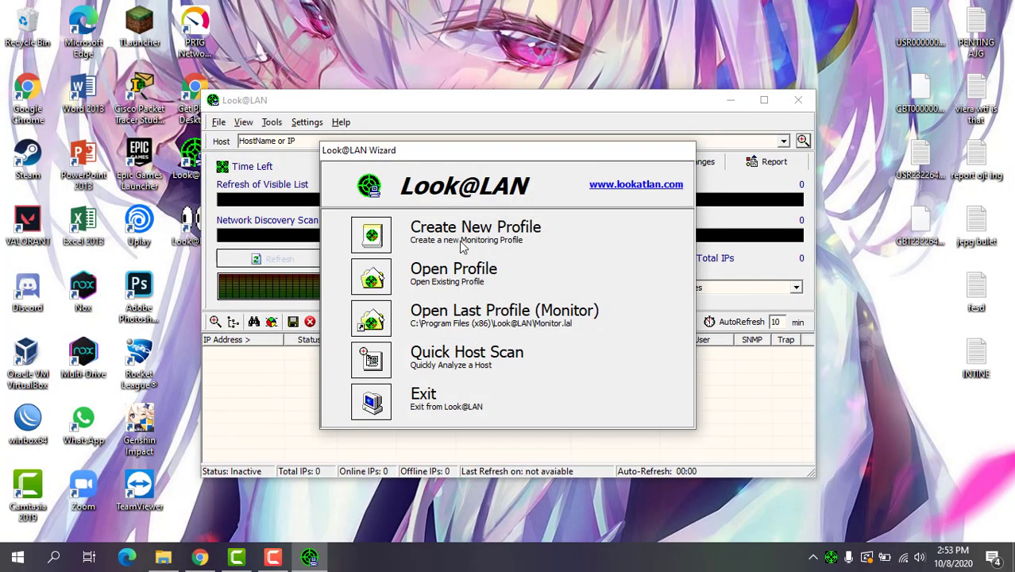
click(400, 236)
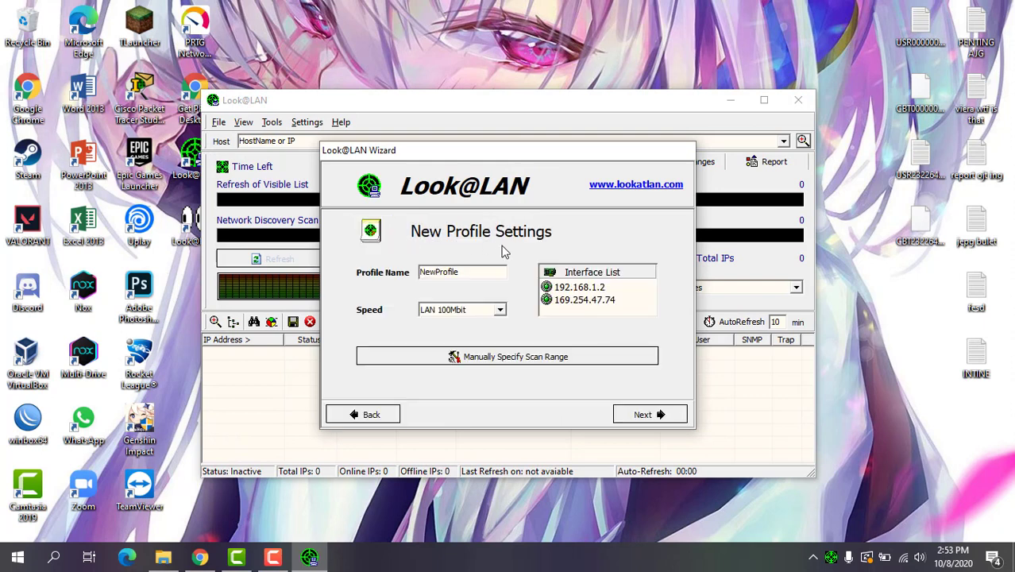
double_click(421, 273)
text(Nonit)
text(or Jaringan)
click(592, 291)
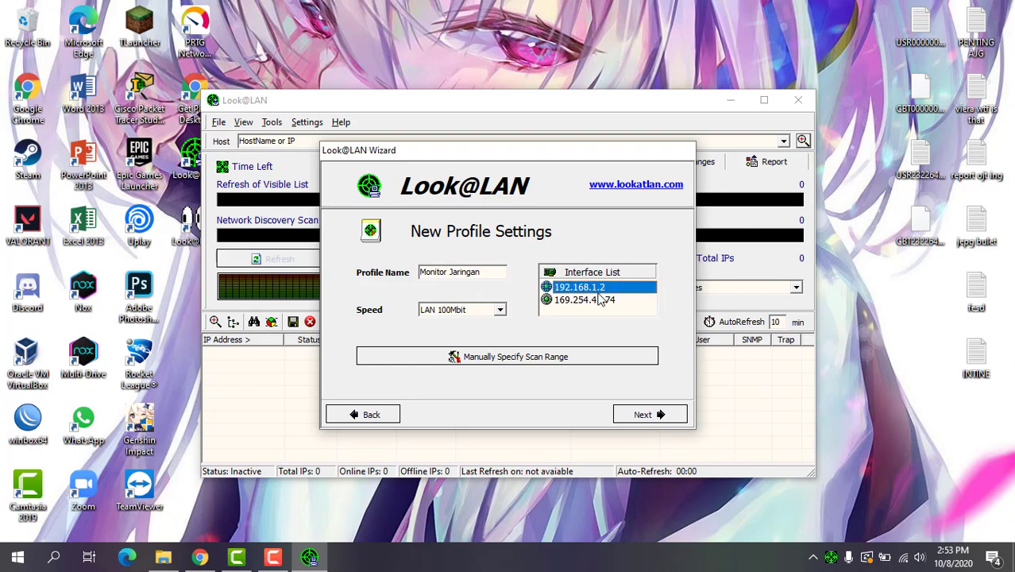
click(647, 414)
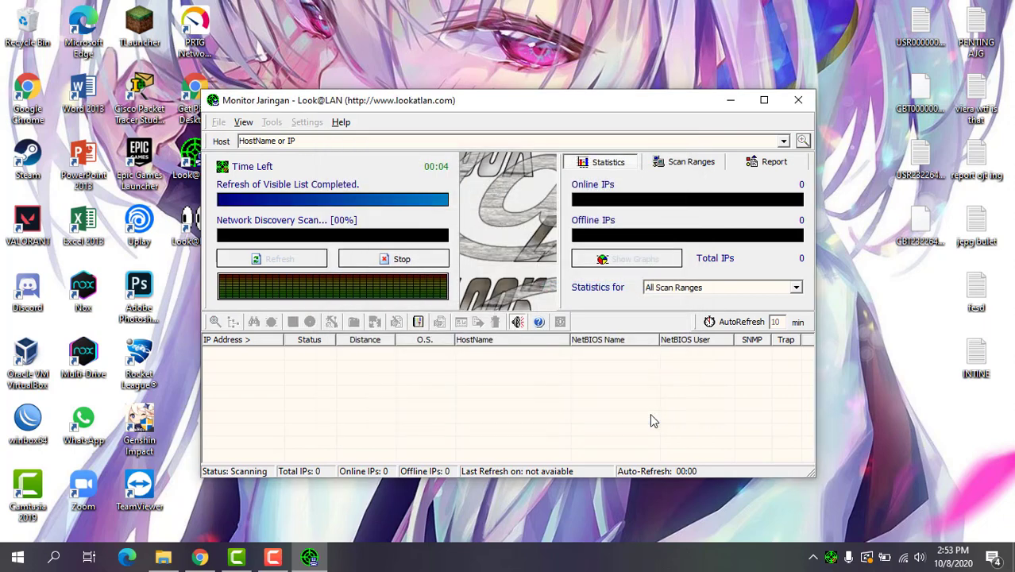
Maximize the Look@LAN window while the discovery scan runs to completion
click(764, 100)
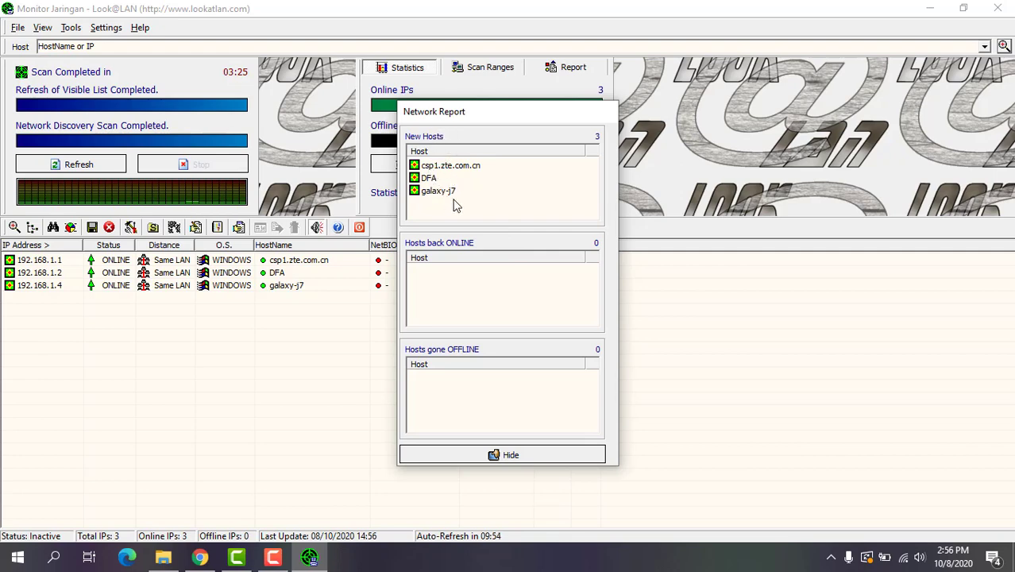
Hide the Network Report and look through hosts 192.168.1.1, 192.168.1.2 and 192.168.1.4
click(509, 454)
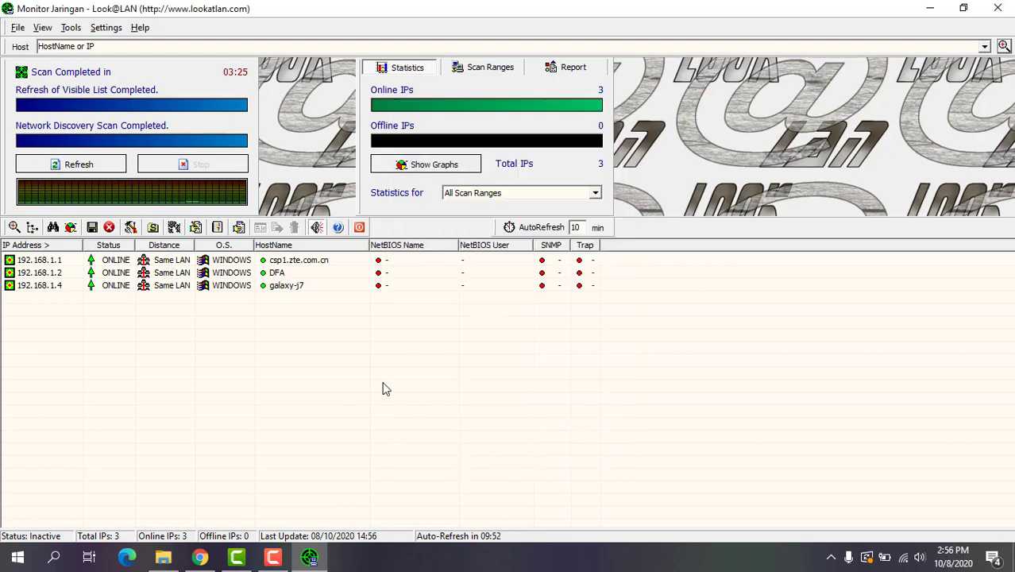
click(62, 260)
click(81, 327)
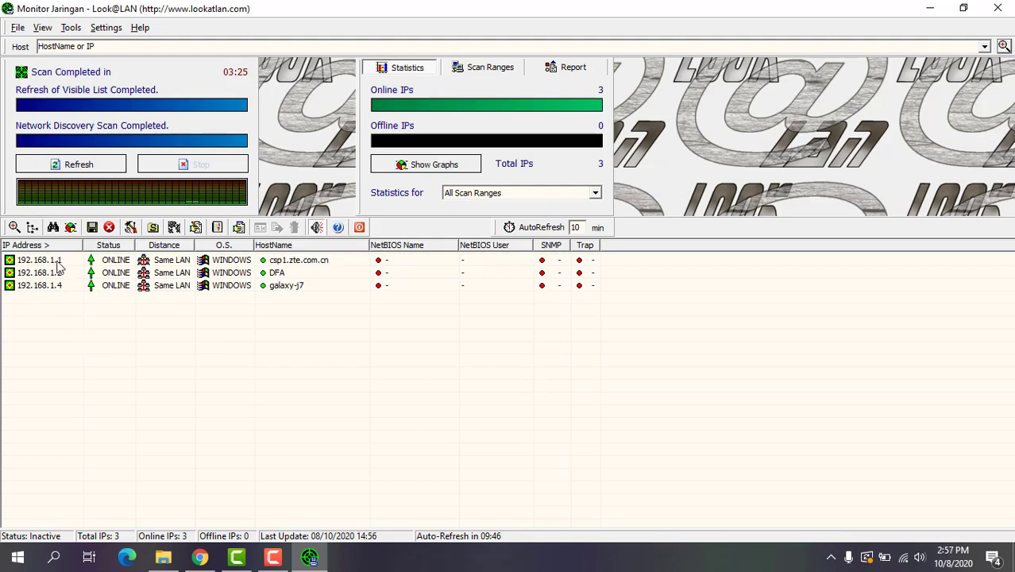
click(58, 261)
click(62, 272)
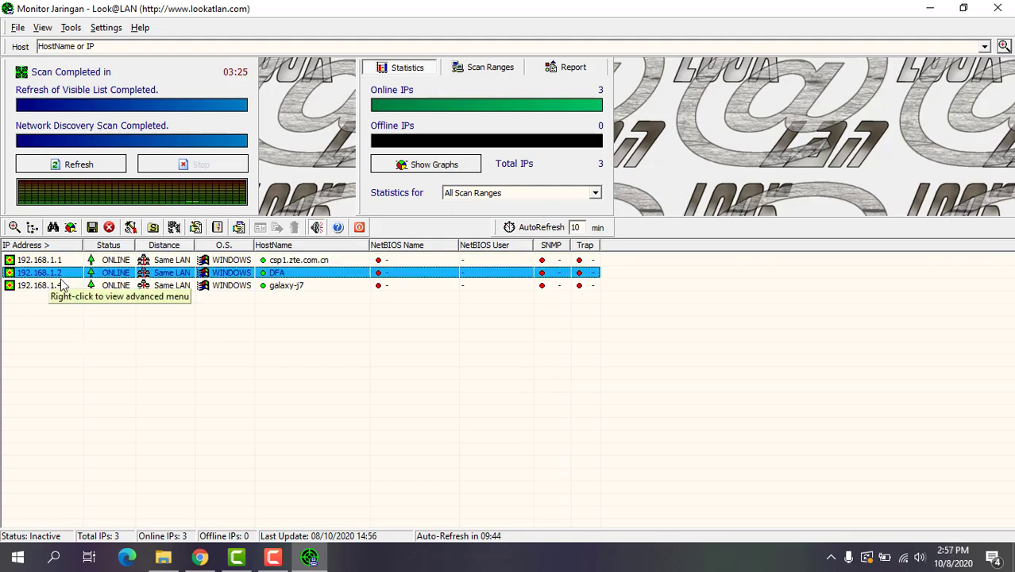
click(62, 287)
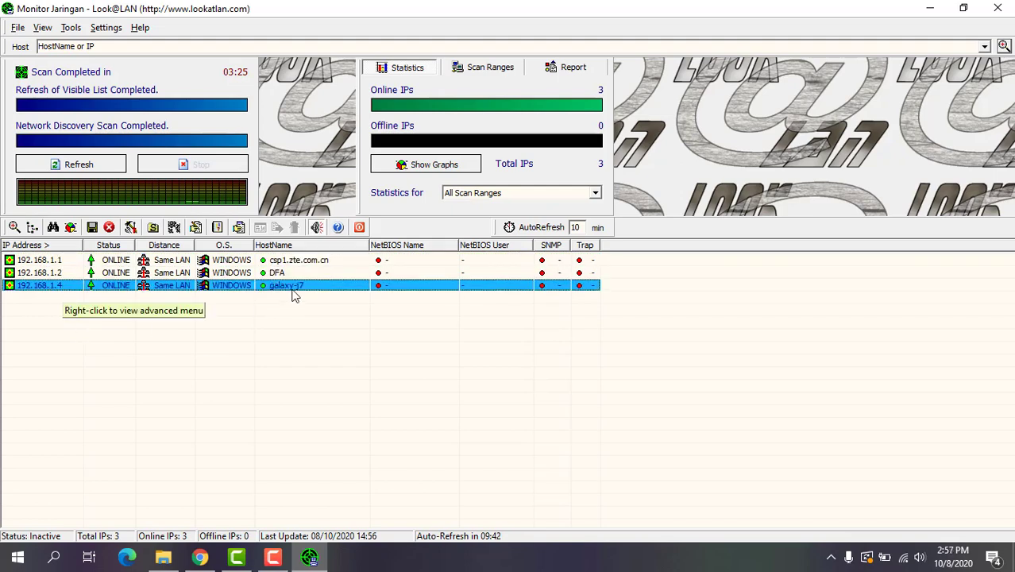
click(173, 325)
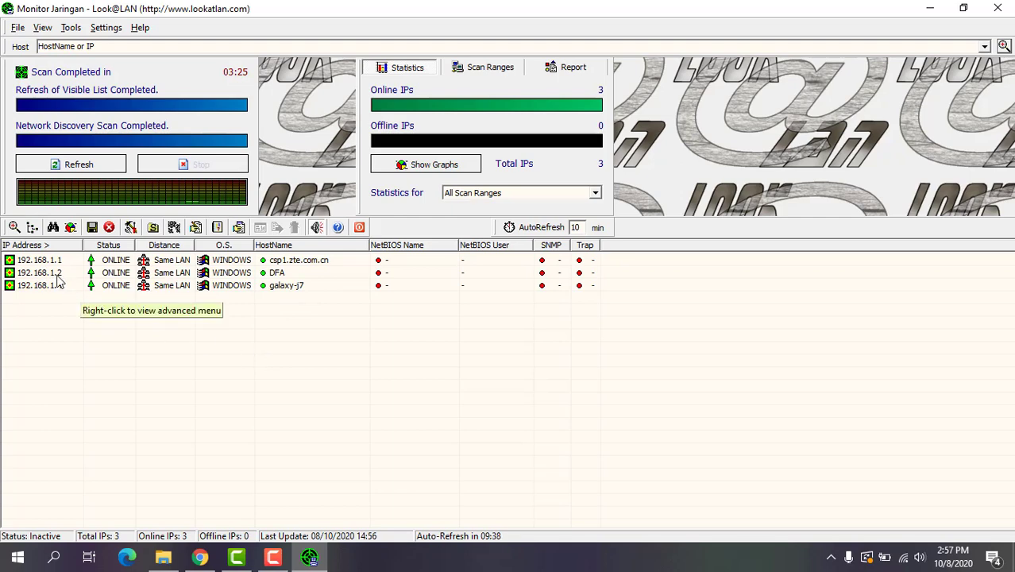
Proof-scan host 192.168.1.2, view its Graphical Ping, then close the results and minimize Look@LAN
double_click(50, 273)
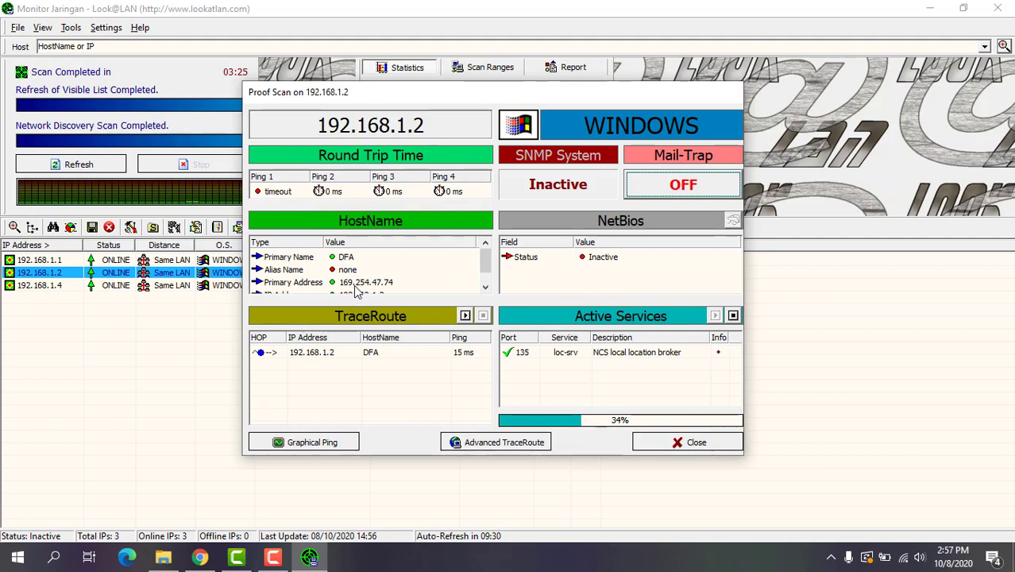
scroll(355, 259, down, 1)
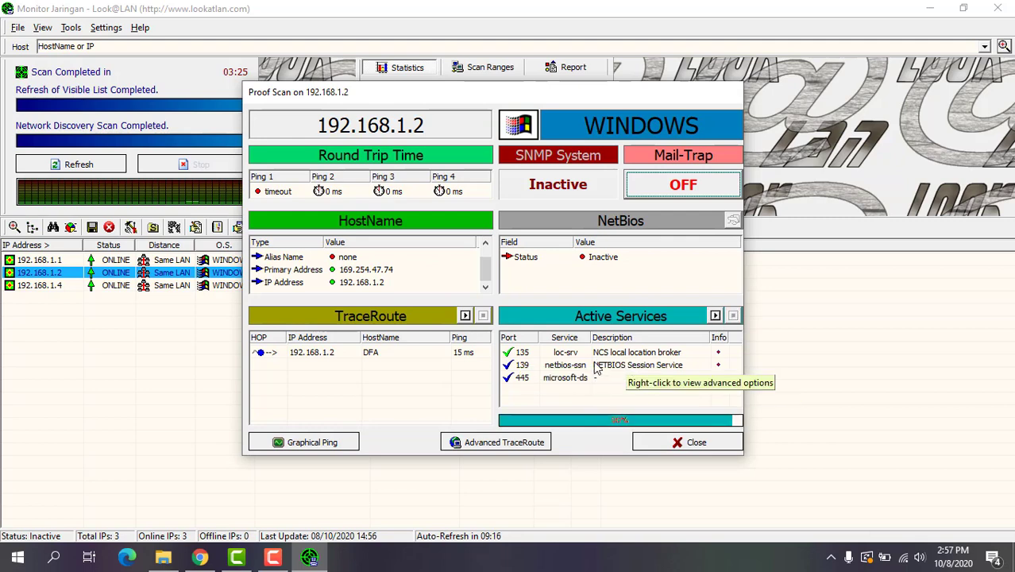
click(324, 443)
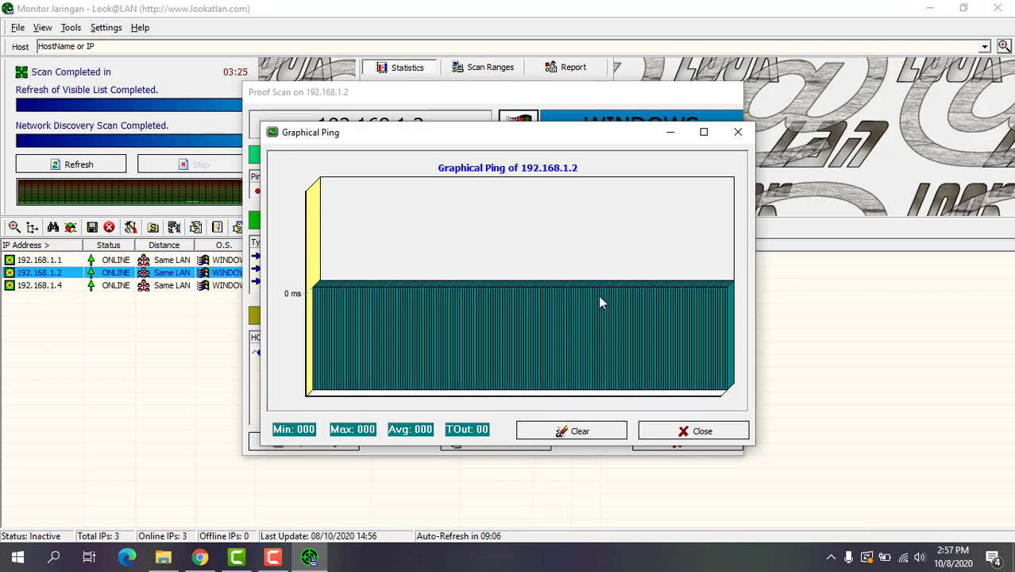
click(703, 431)
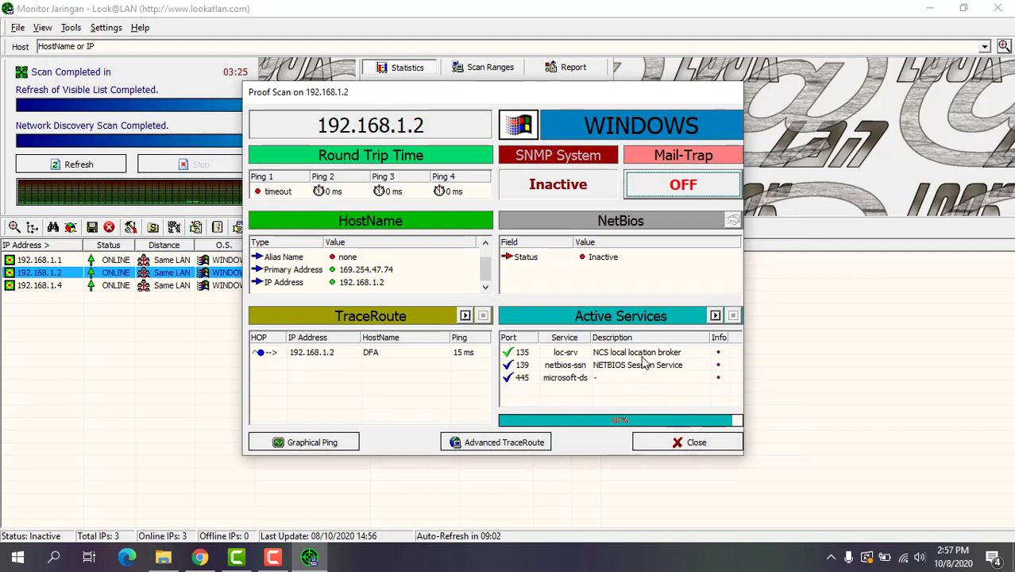
click(698, 445)
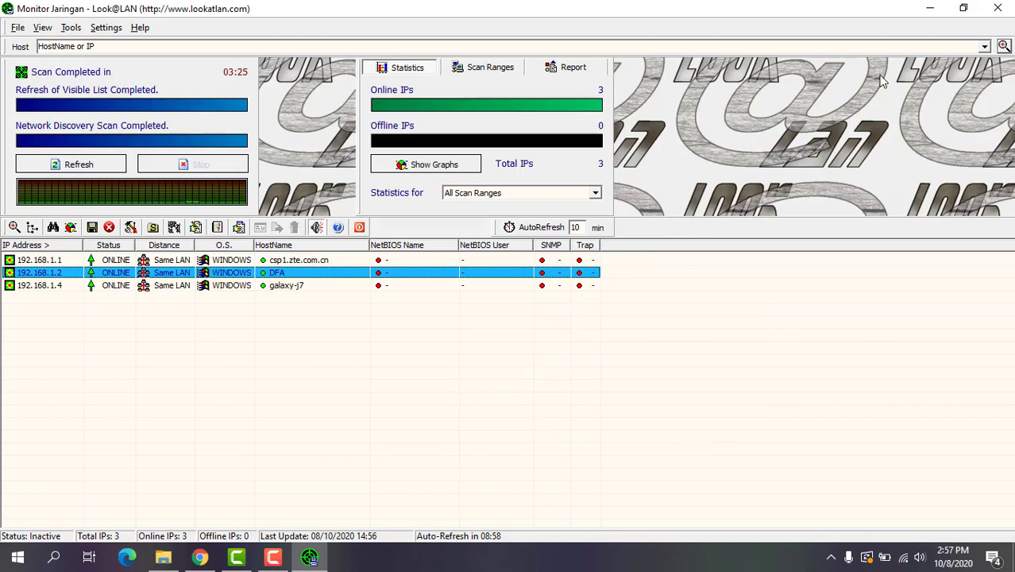
click(932, 8)
Launch Look@Host and scan new host 192.168.1.2 for monitorable services
double_click(205, 224)
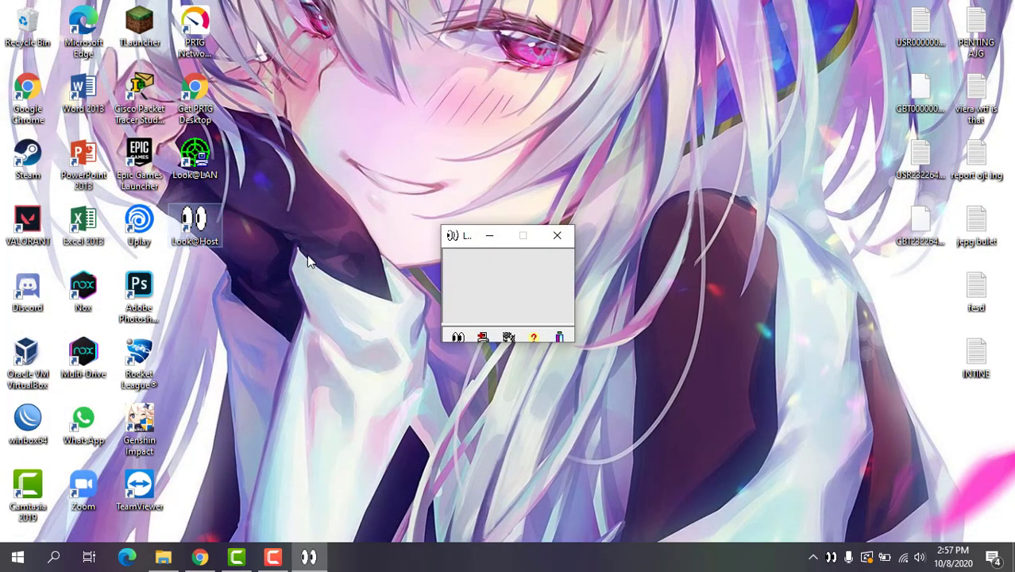
click(483, 338)
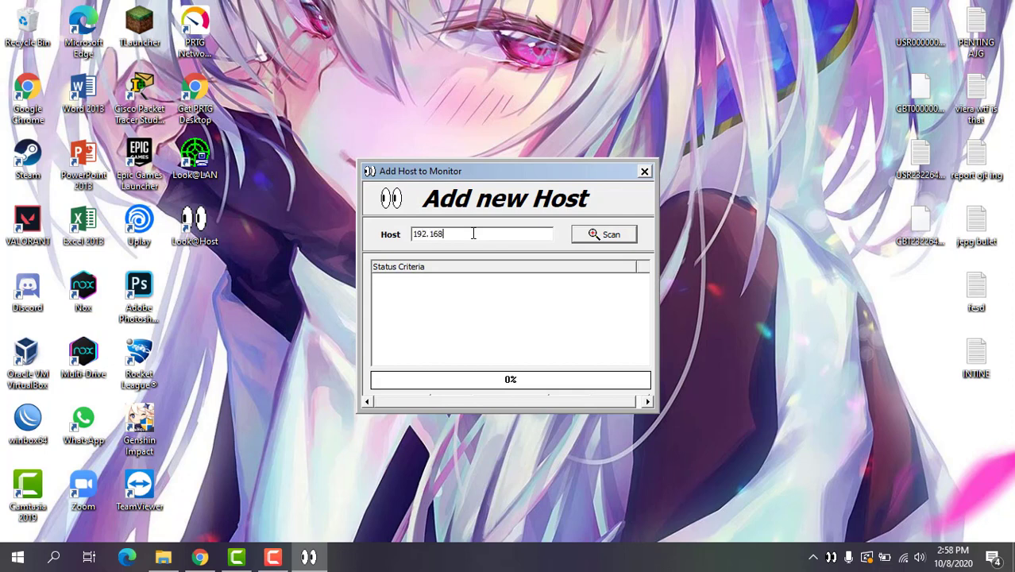
click(584, 238)
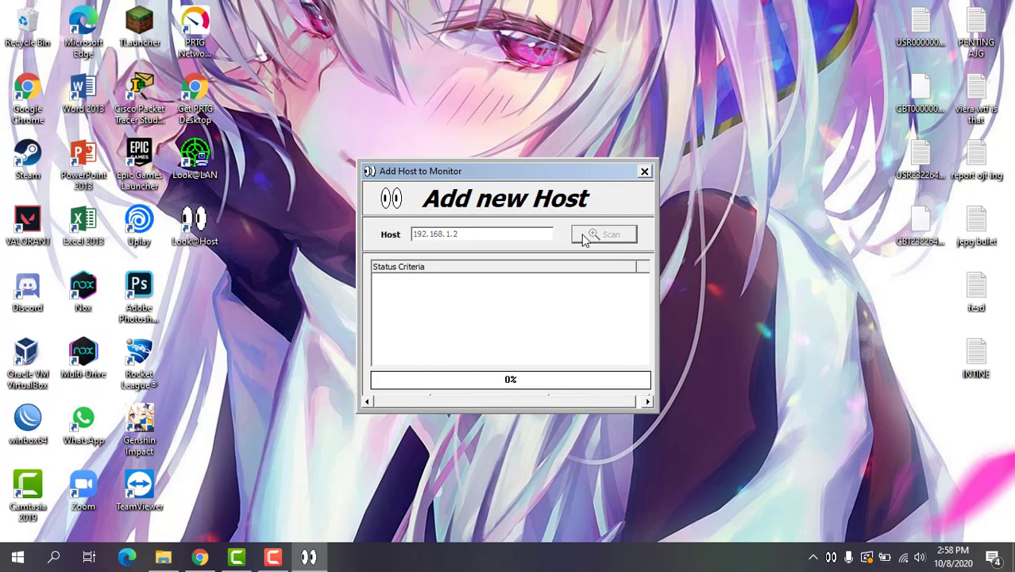